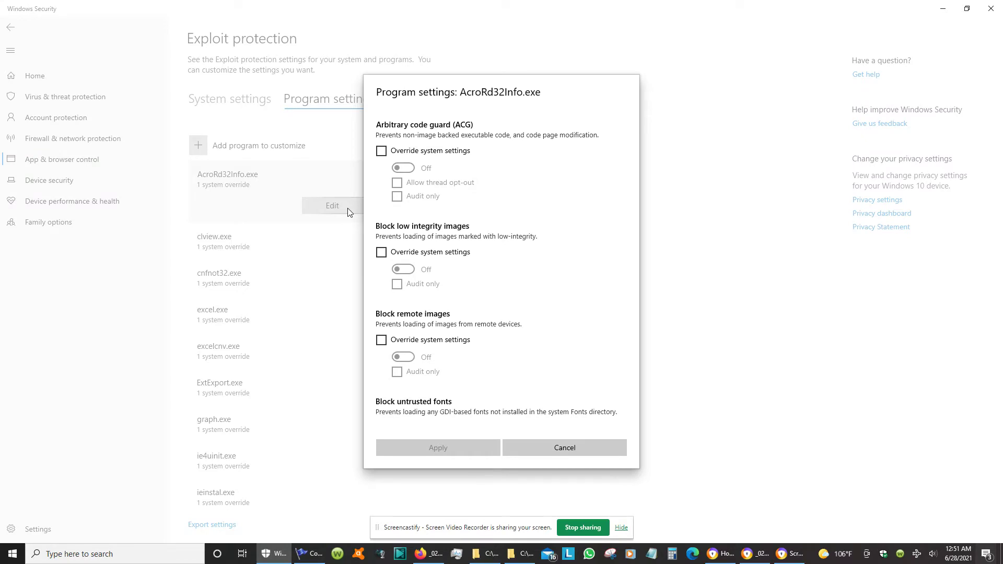
- Review the exploit protection overrides for AcroRd32Info.exe and close its settings without changes
scroll(497, 249, down, 10)
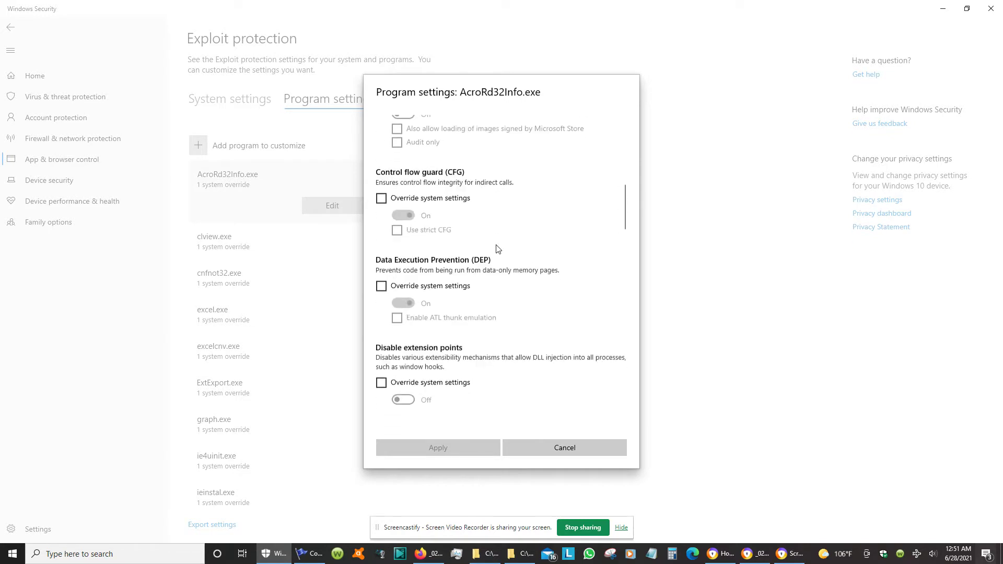
scroll(497, 248, down, 10)
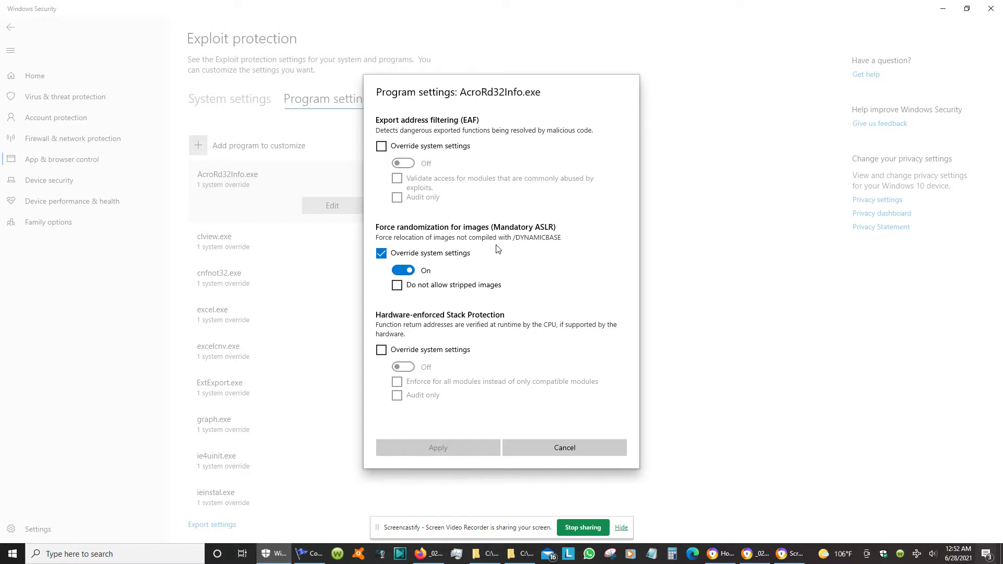
scroll(497, 249, down, 15)
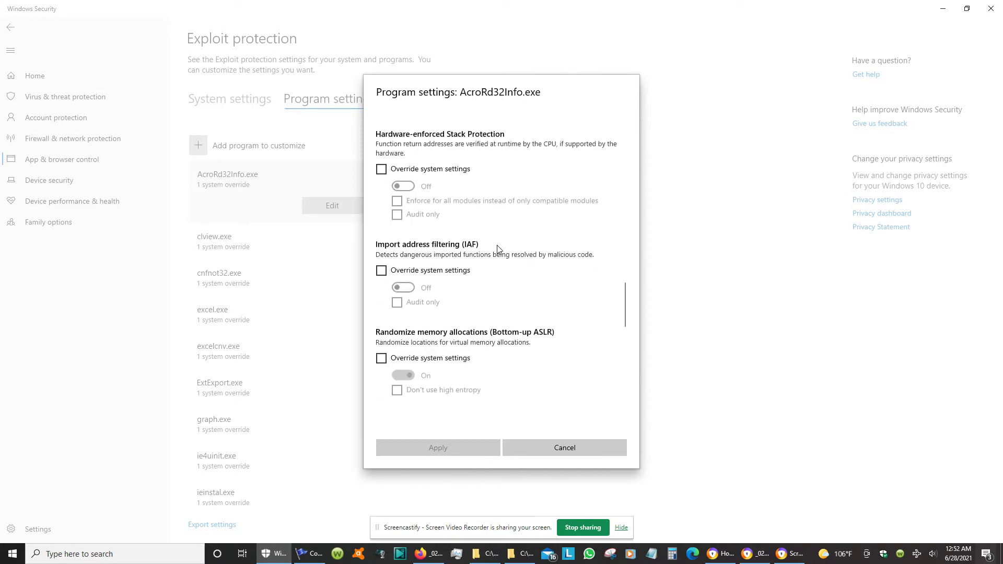
scroll(497, 249, down, 3)
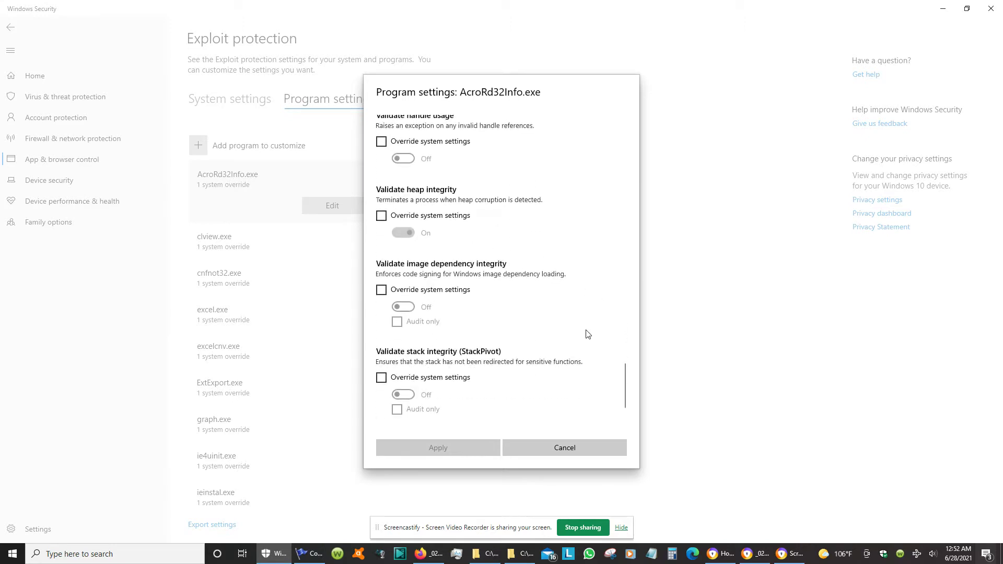
click(550, 442)
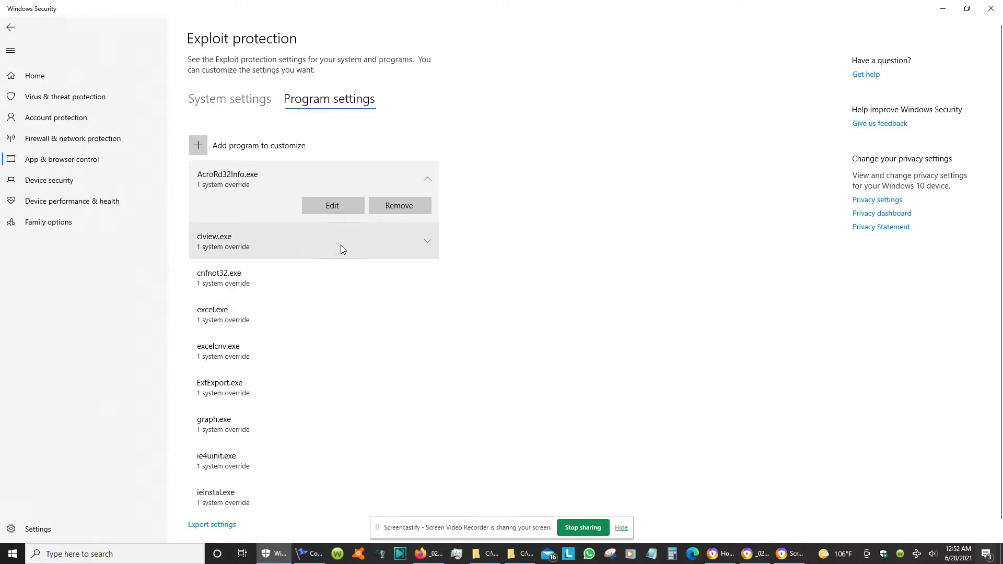
- Remove the system override for Force randomization for images (Mandatory ASLR) from excel.exe and apply the change
click(372, 306)
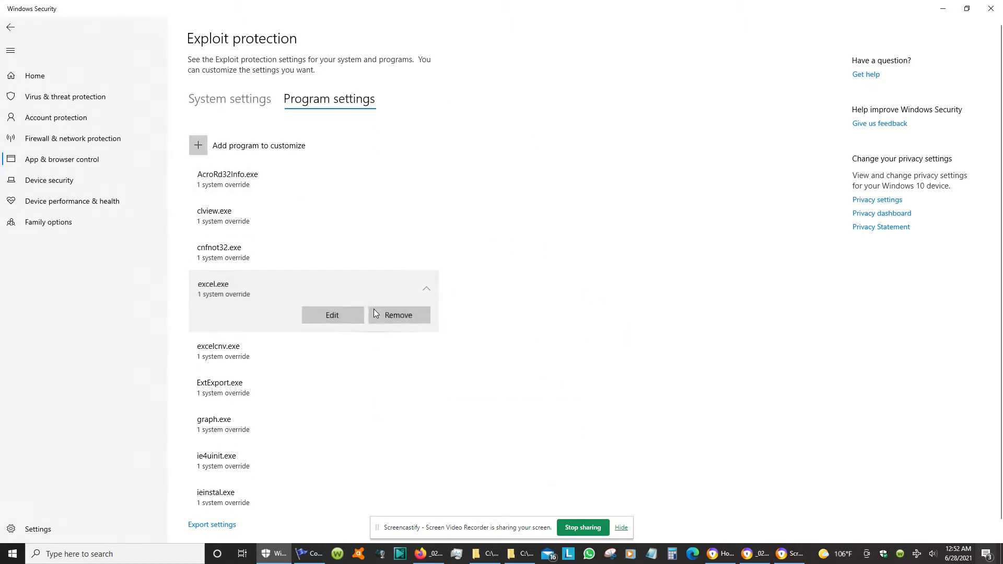
click(333, 316)
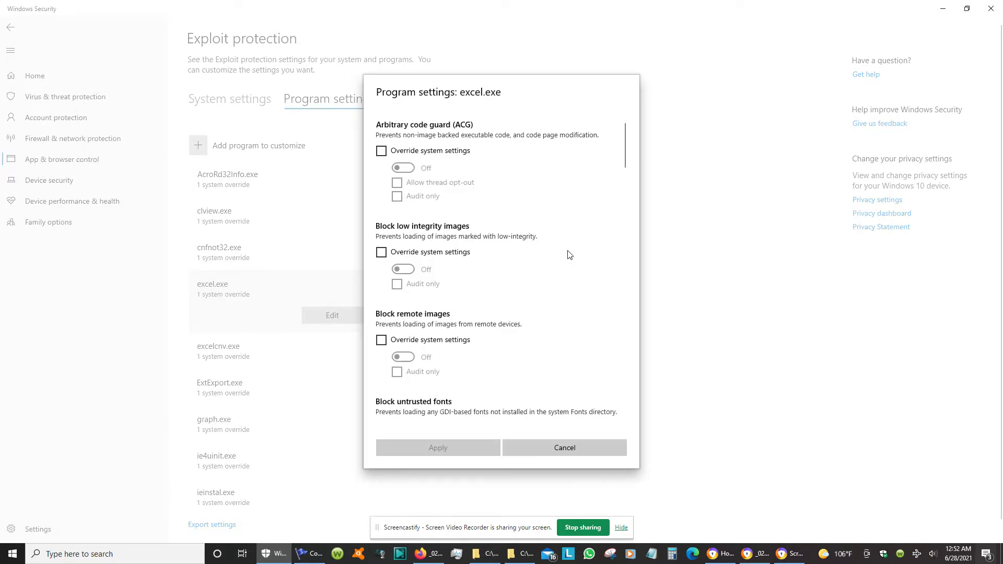
scroll(568, 256, down, 15)
scroll(573, 267, down, 7)
scroll(573, 266, up, 3)
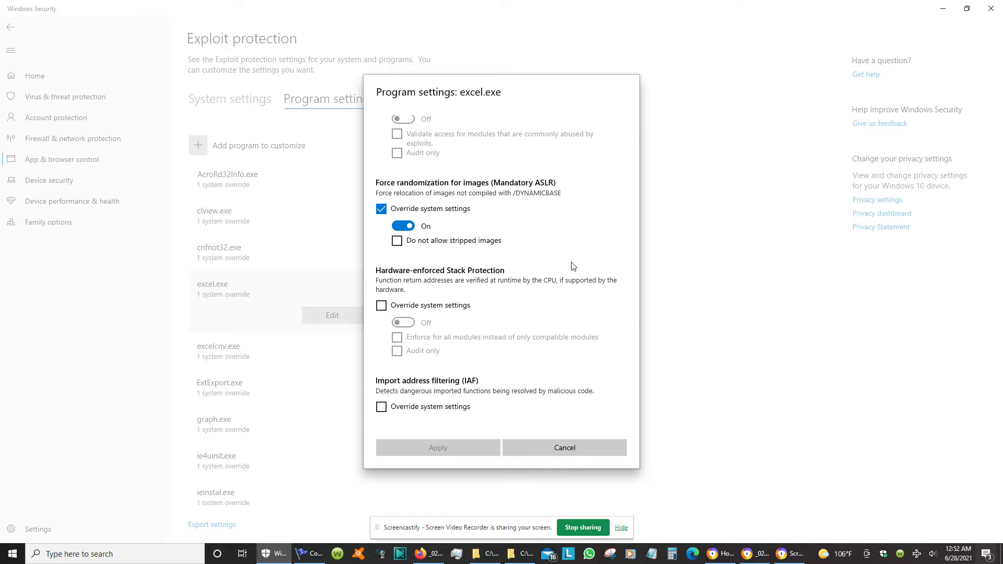
click(382, 209)
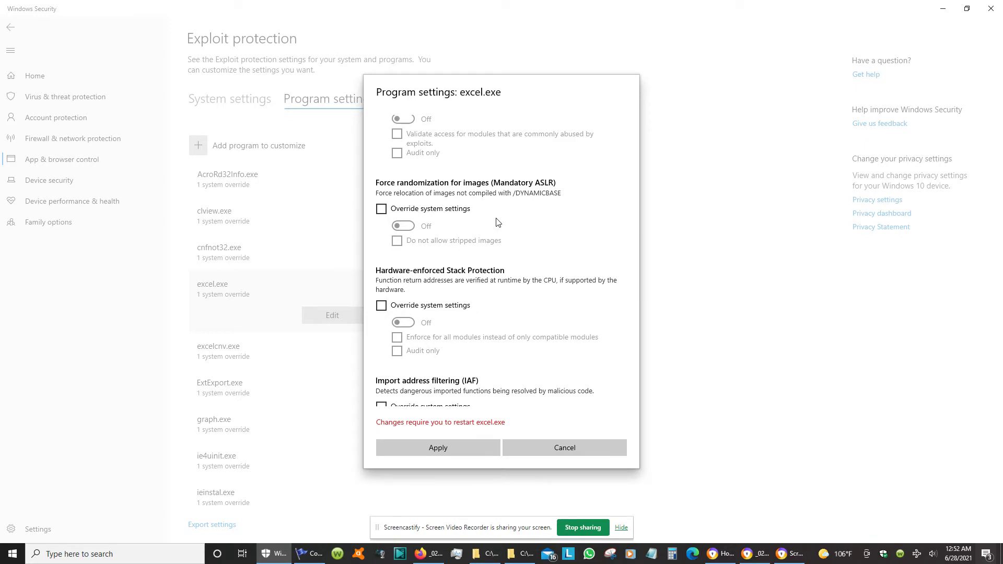
click(441, 447)
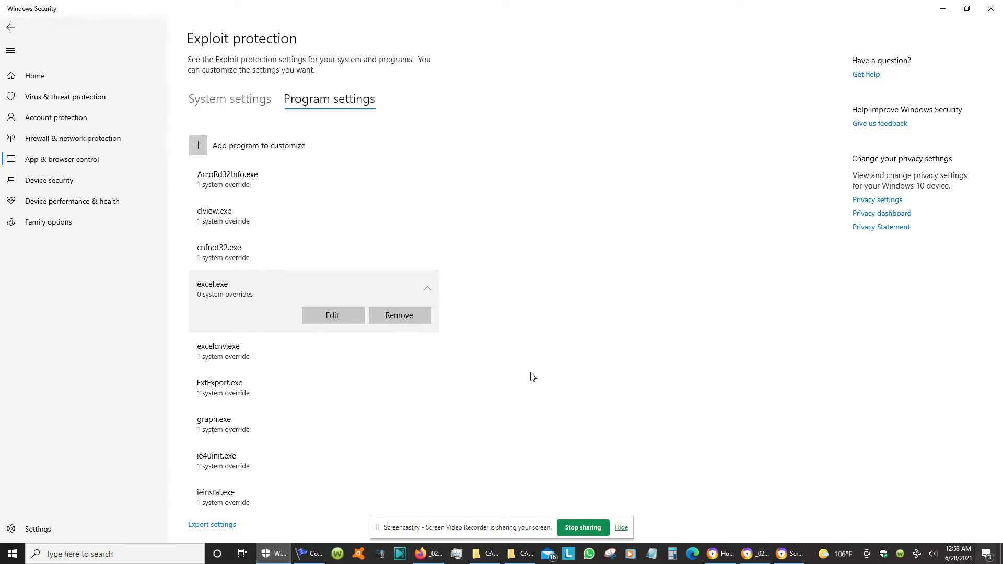
- Examine the system-wide exploit protection settings and the list of customized programs with their system overrides
scroll(533, 376, down, 1)
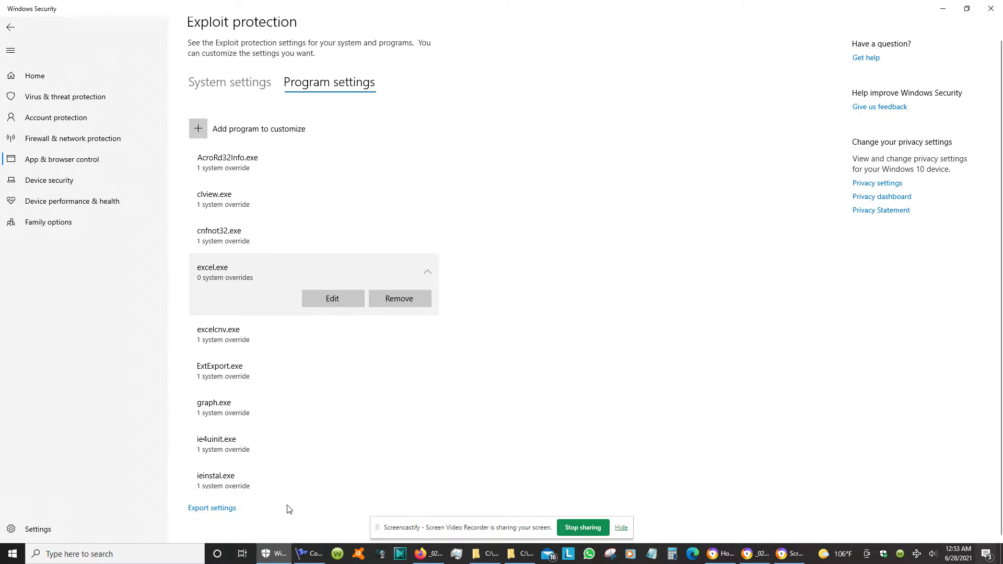
click(236, 88)
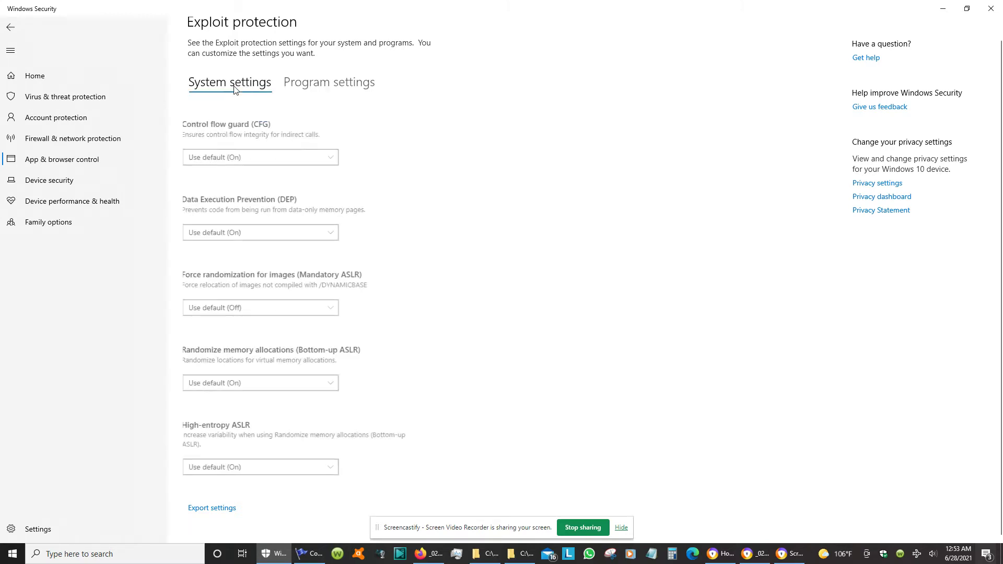
click(310, 89)
scroll(242, 387, down, 10)
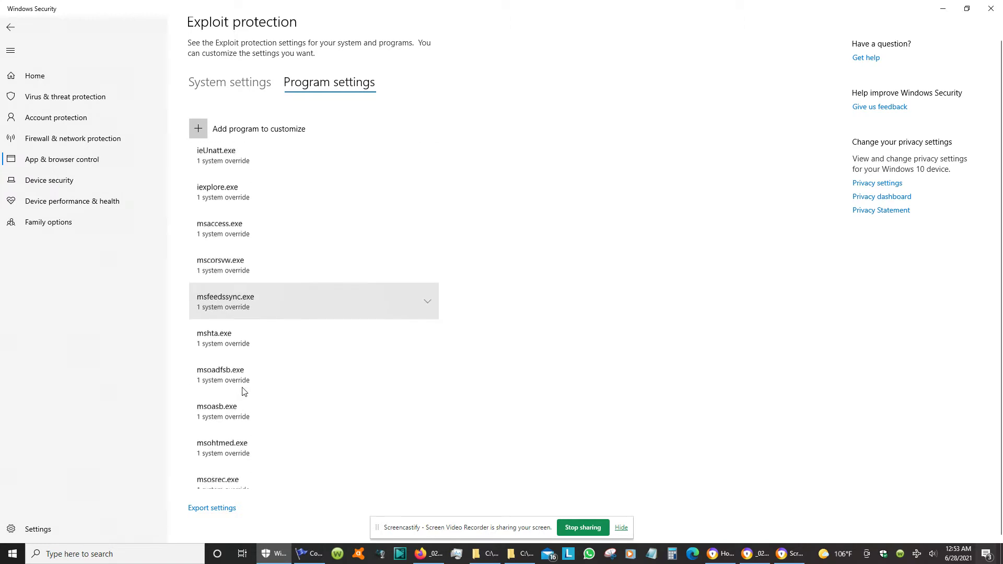
scroll(339, 392, up, 10)
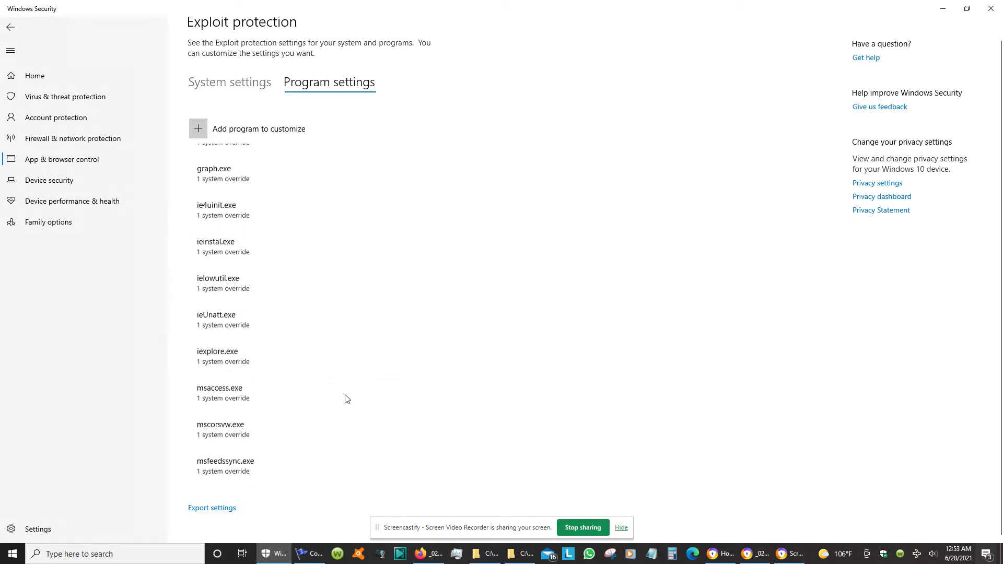
scroll(349, 413, down, 2)
scroll(349, 414, down, 3)
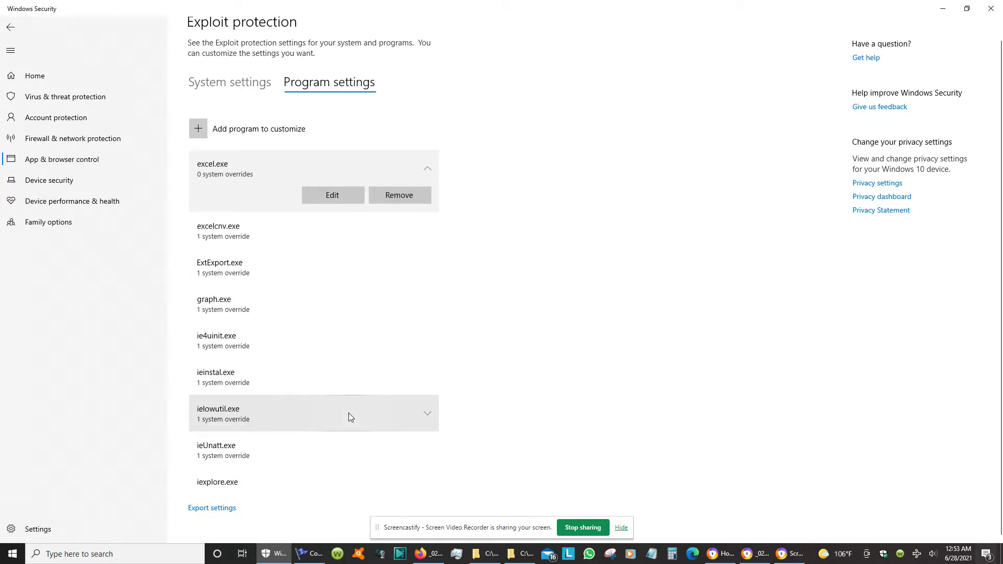
scroll(350, 417, down, 2)
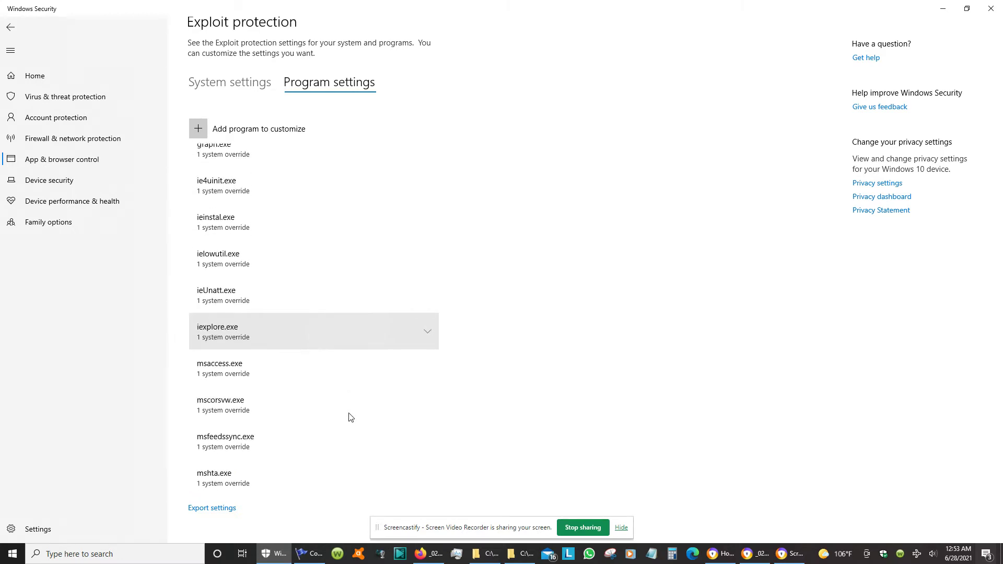
scroll(350, 417, down, 2)
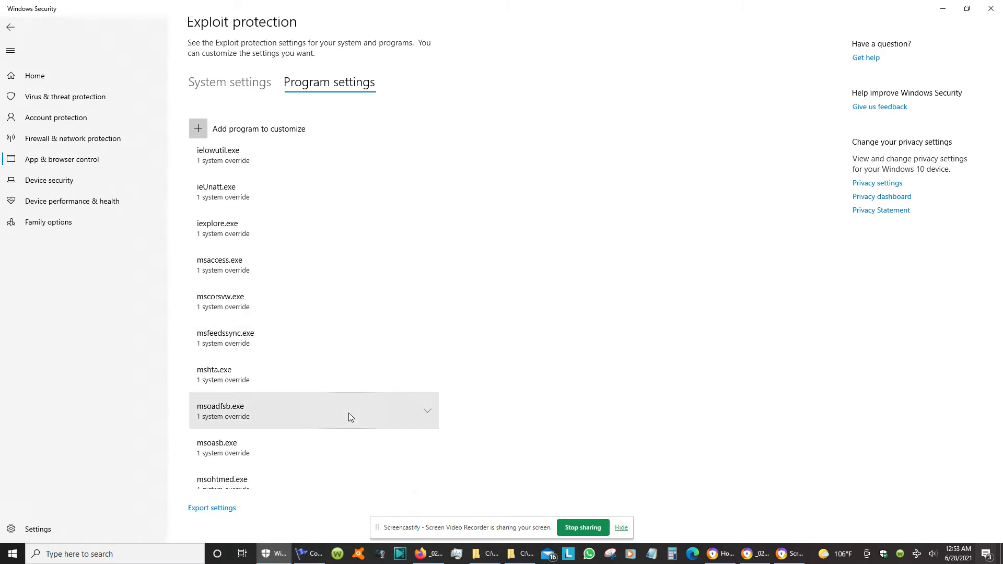
scroll(349, 417, down, 3)
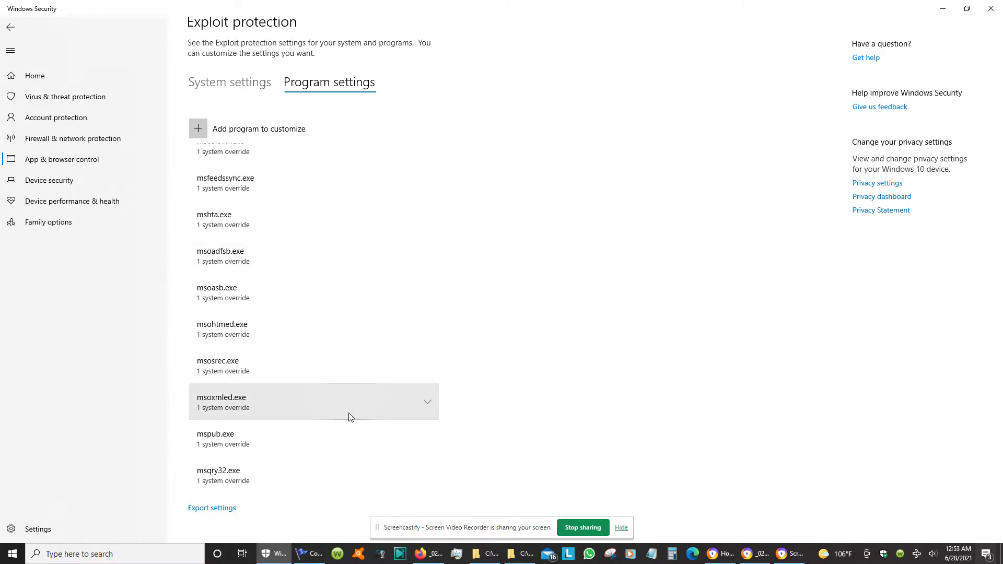
scroll(350, 417, down, 3)
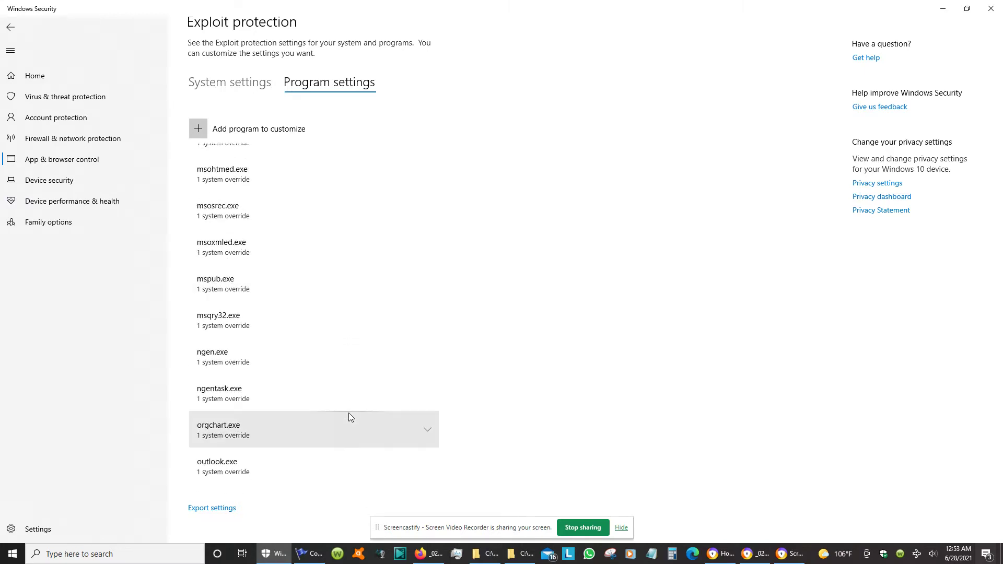
scroll(349, 417, down, 3)
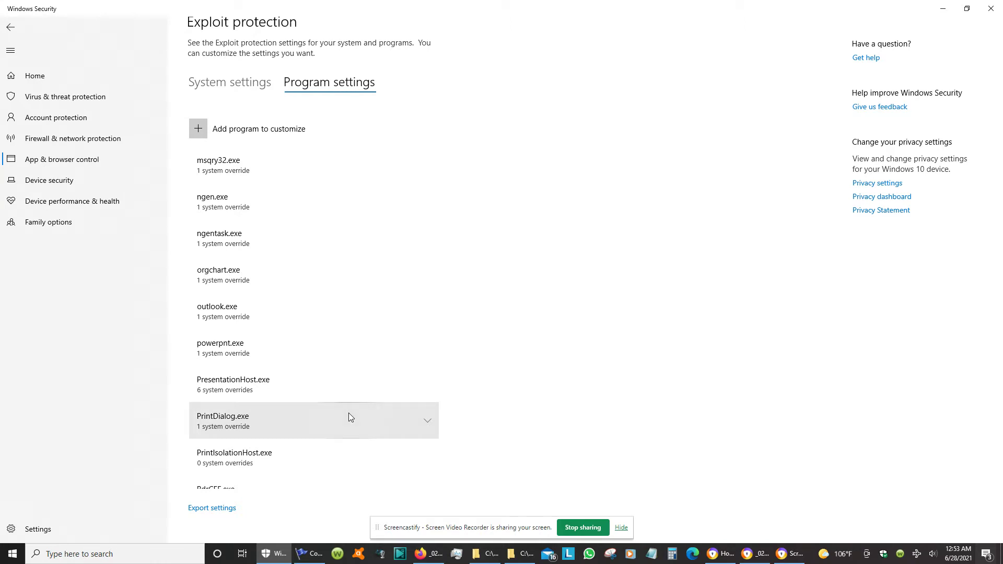
- Review the exploit protection overrides for outlook.exe, including Mandatory ASLR, and close its settings without changes
click(323, 319)
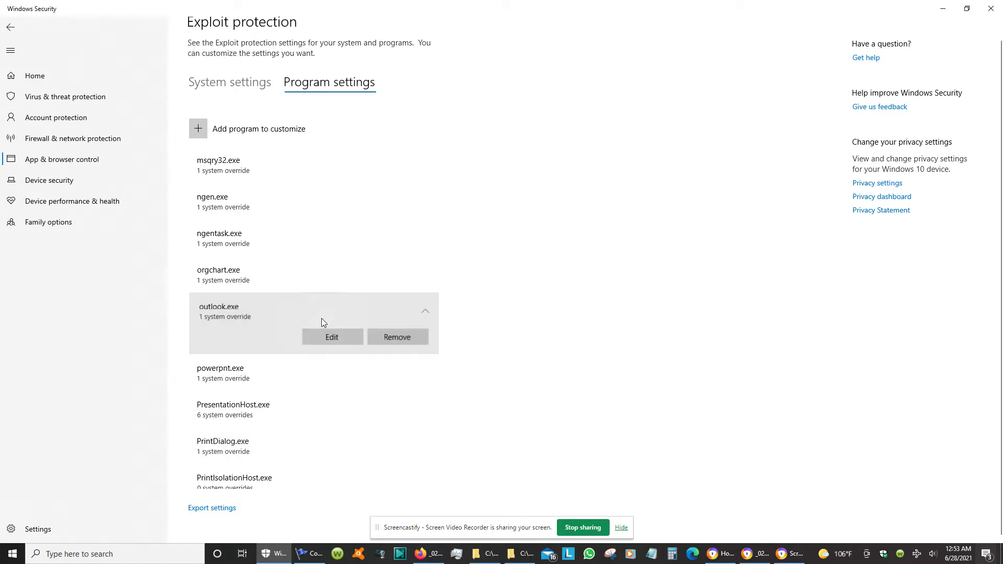
click(353, 334)
scroll(458, 304, down, 5)
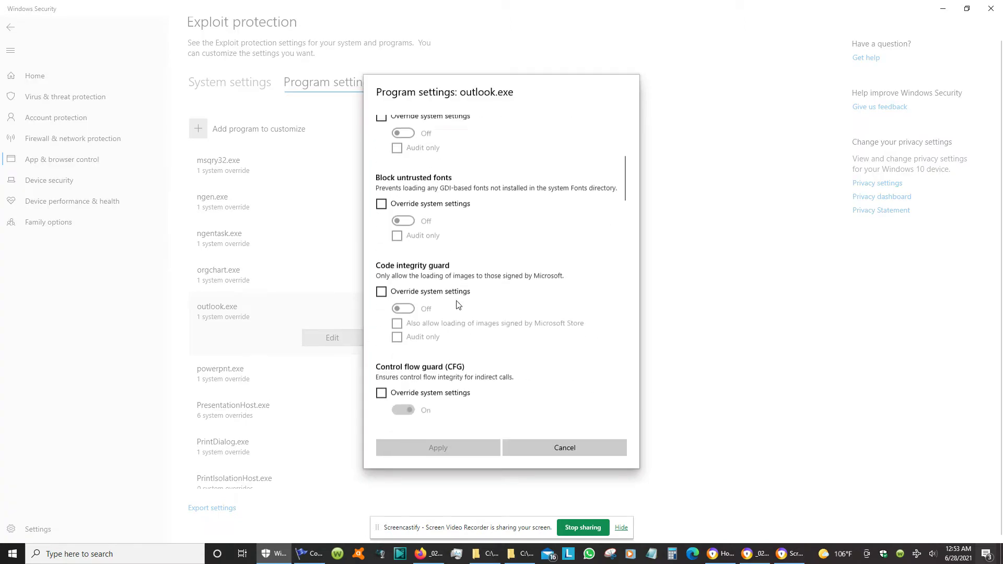
scroll(458, 305, down, 10)
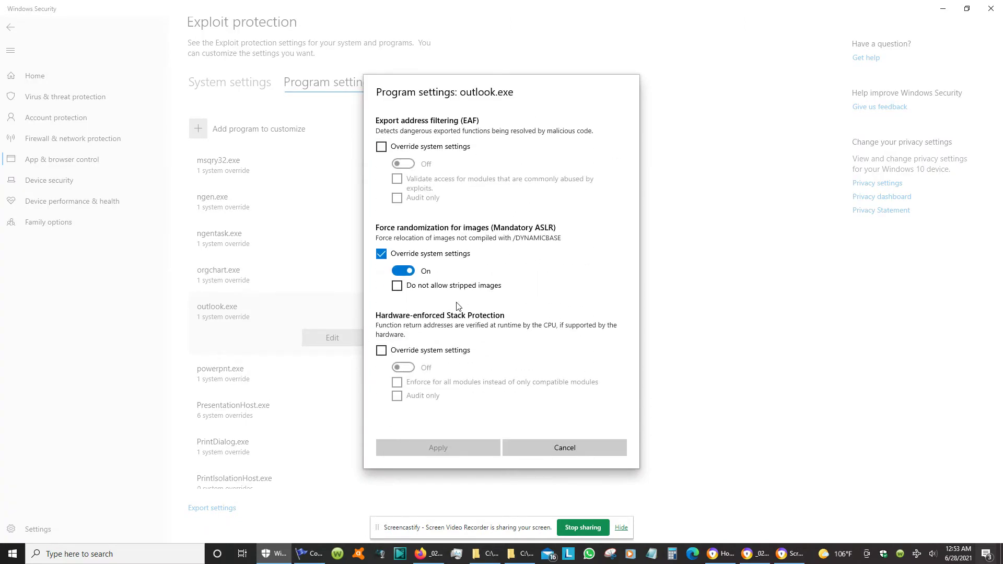
scroll(458, 306, down, 4)
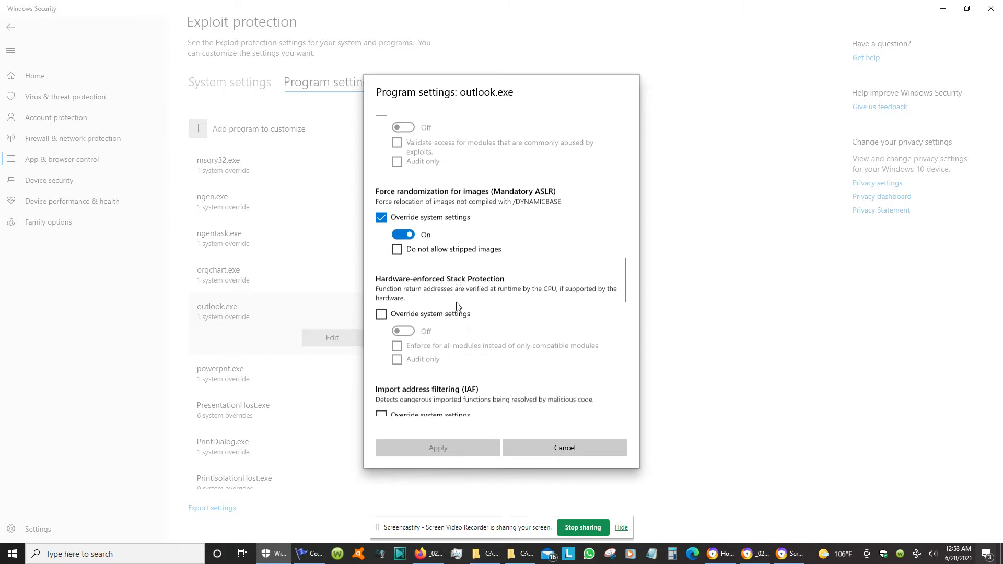
click(538, 448)
- Review the exploit protection overrides for SystemSettings.exe, including Disable extension points, and close its settings without changes
scroll(381, 433, down, 3)
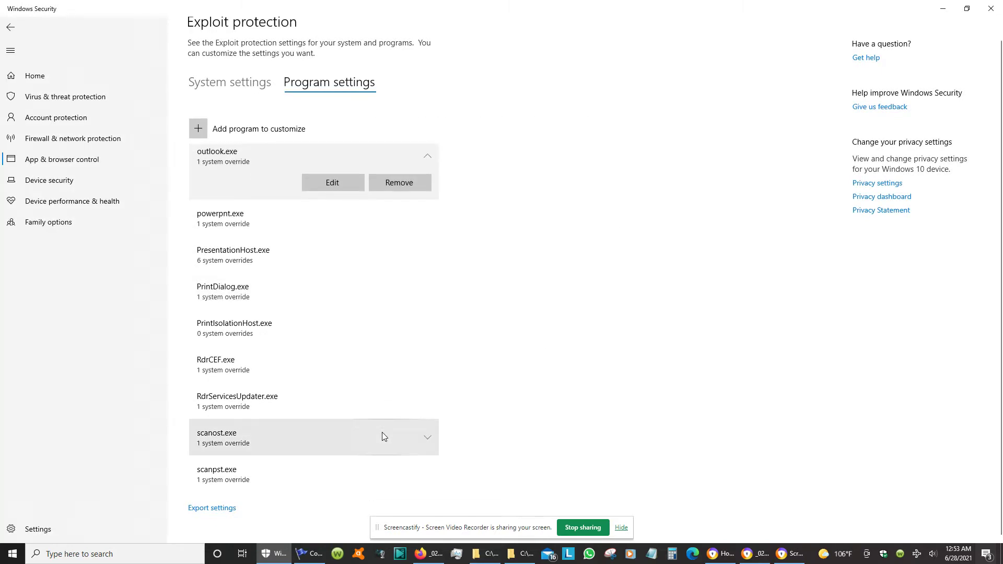
scroll(382, 433, down, 3)
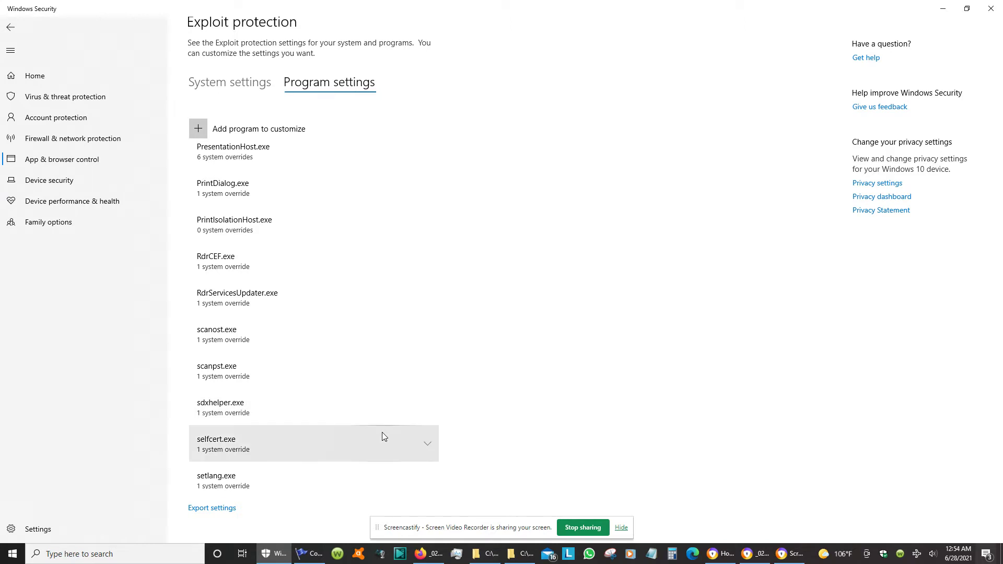
scroll(382, 434, down, 3)
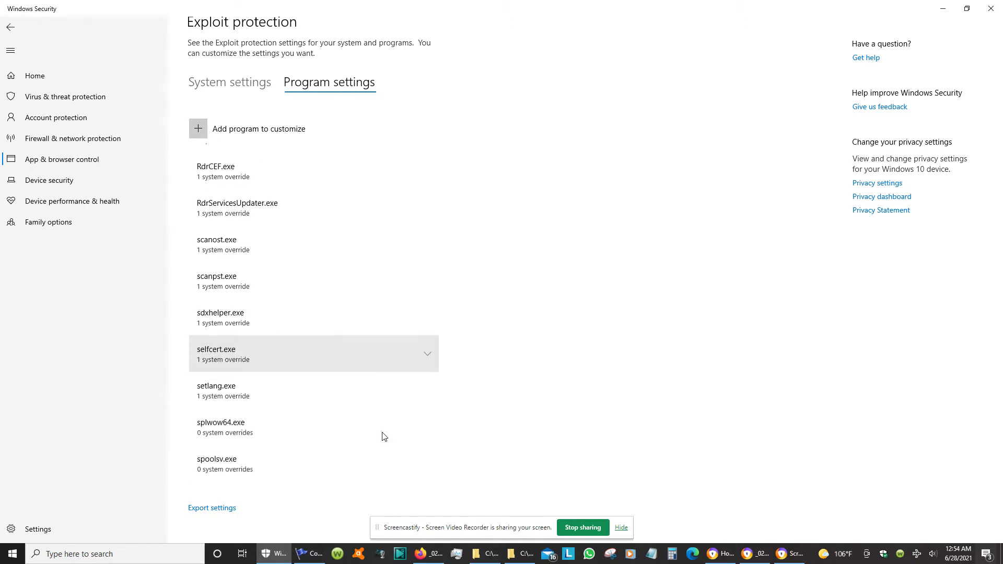
scroll(382, 433, down, 3)
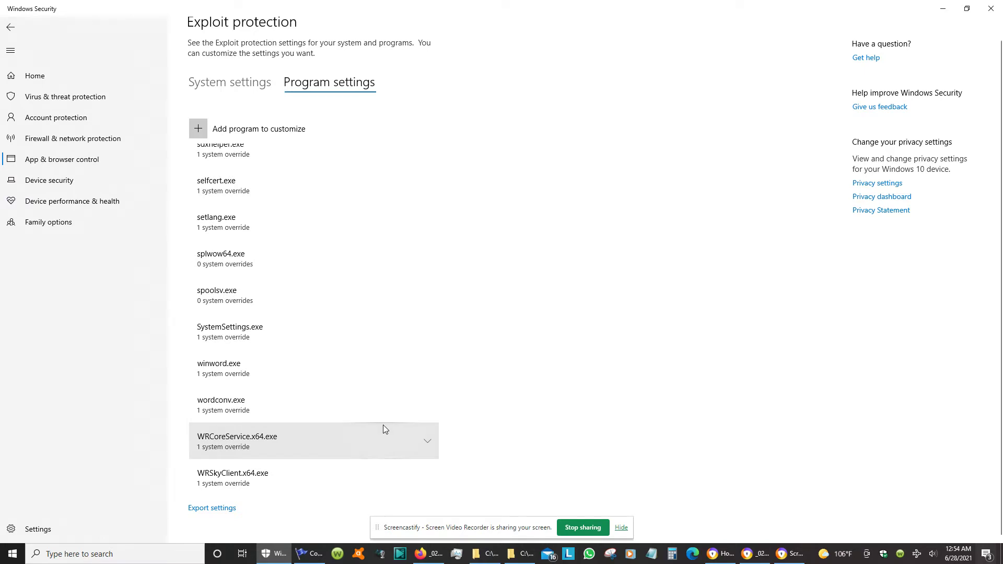
click(298, 340)
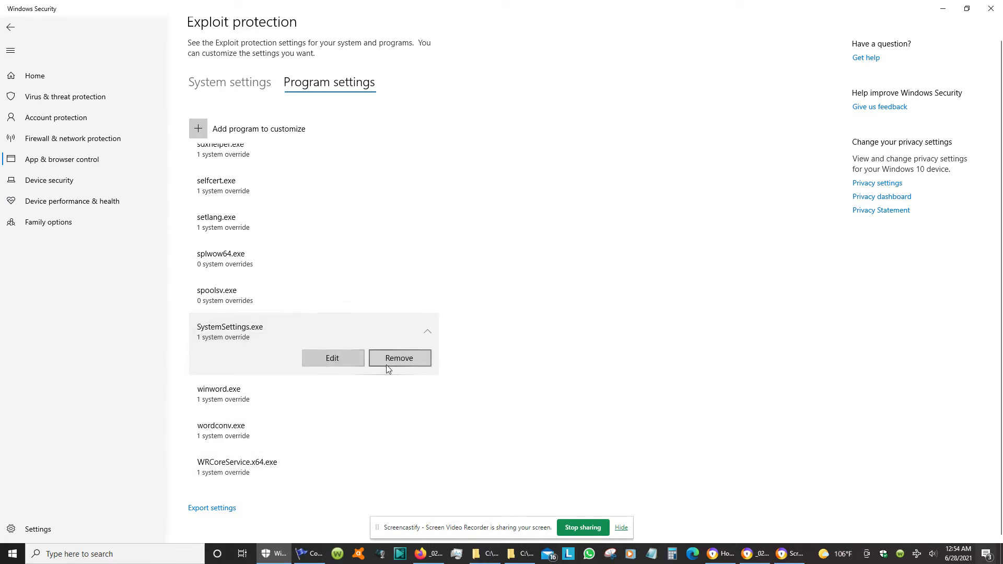
click(354, 363)
scroll(512, 331, down, 10)
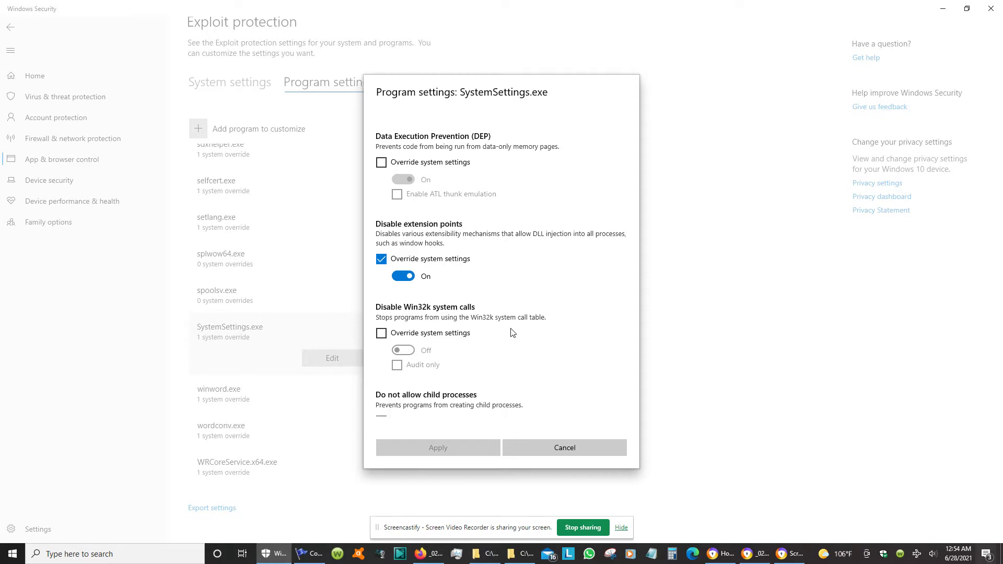
click(562, 447)
- Try to remove the Arbitrary code guard (ACG) system override from WRCoreService.x64.exe and apply the change
scroll(352, 450, down, 1)
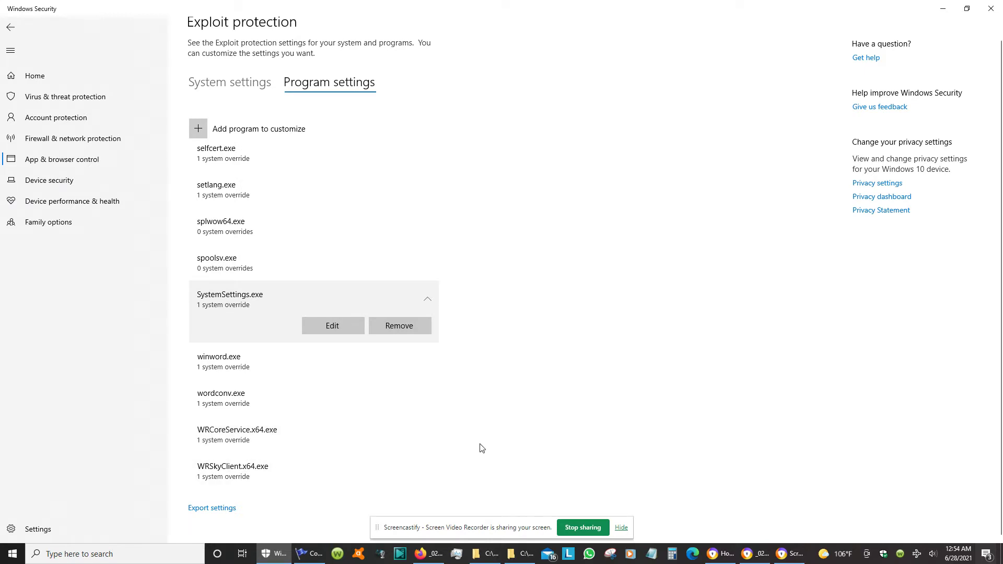
click(314, 443)
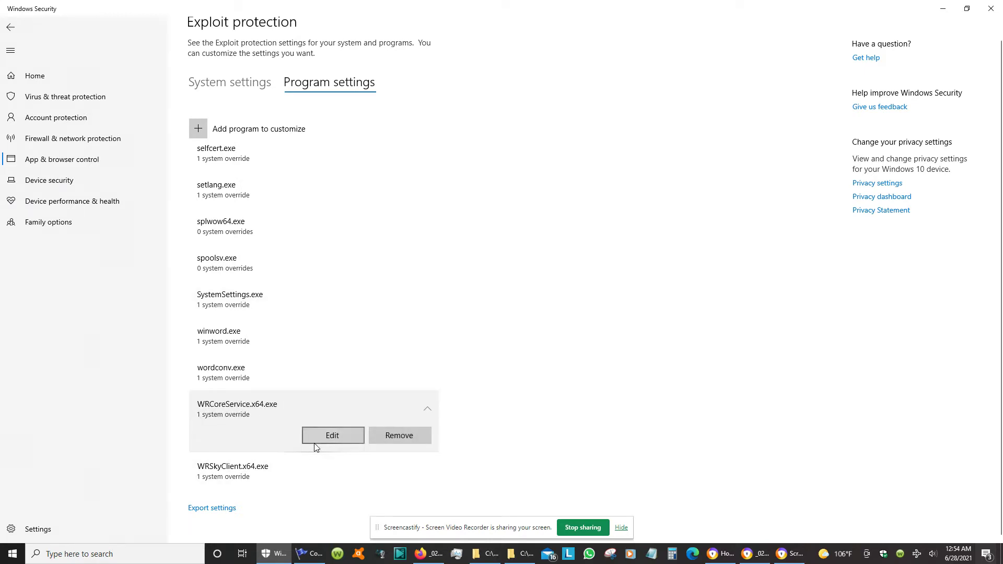
click(341, 437)
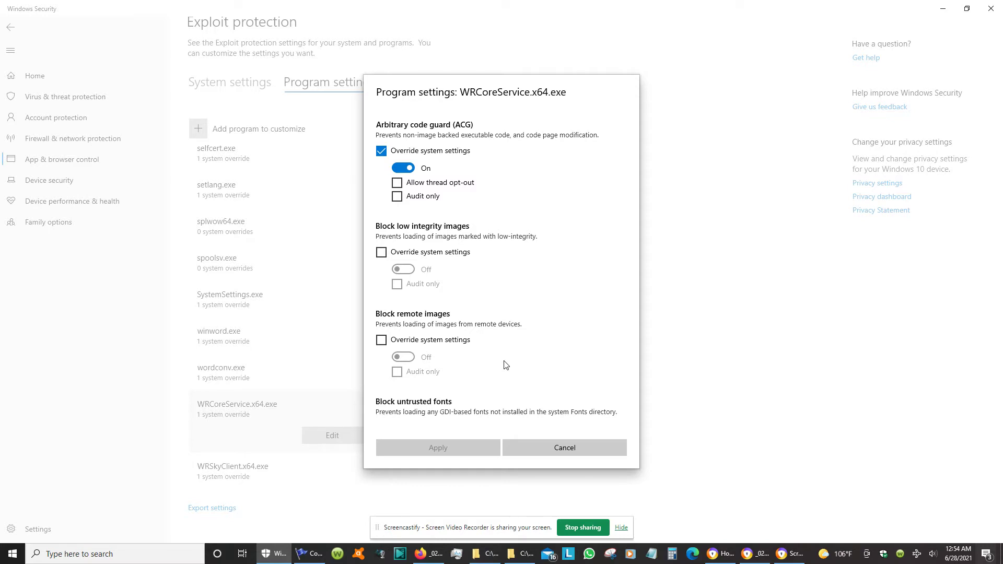
scroll(505, 364, down, 5)
scroll(509, 363, up, 5)
click(382, 151)
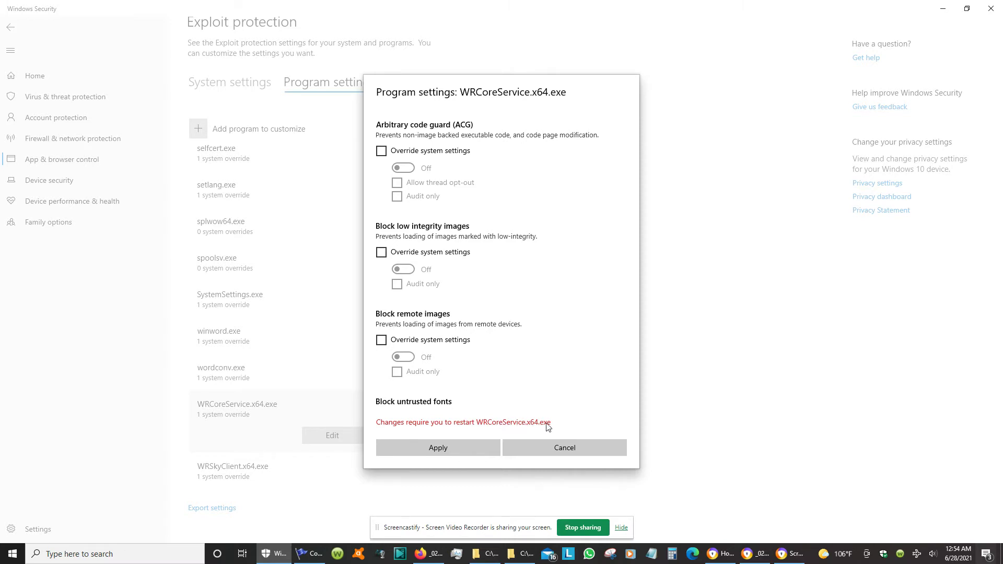
click(476, 456)
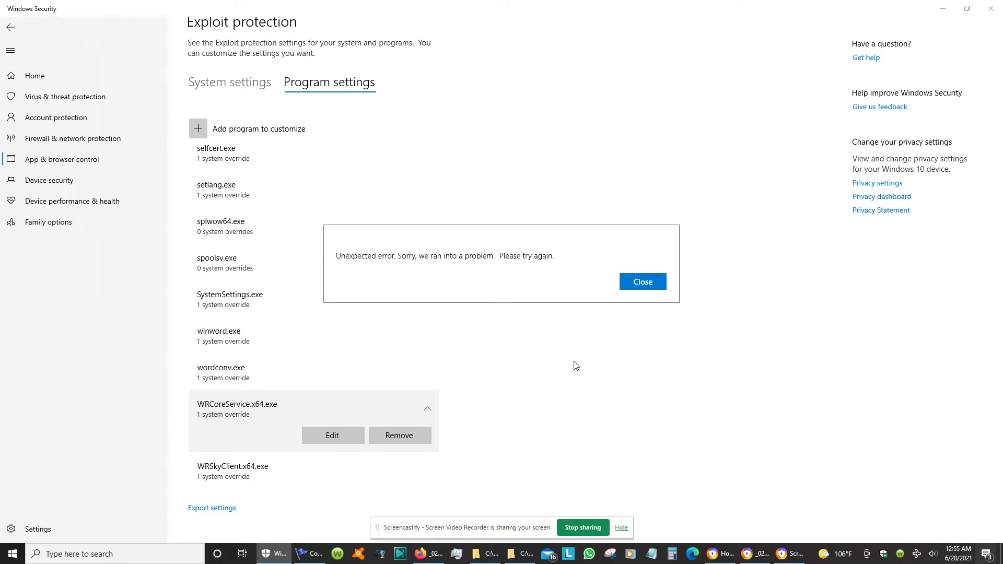
- Close the WRCoreService.x64.exe program settings without changes and try to remove the program from the customized programs list
click(642, 283)
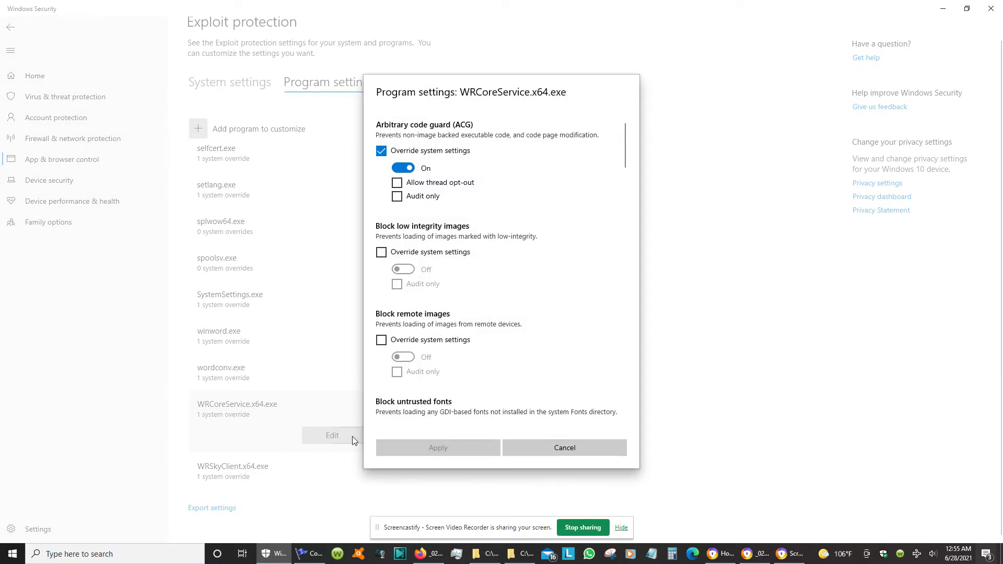
click(543, 445)
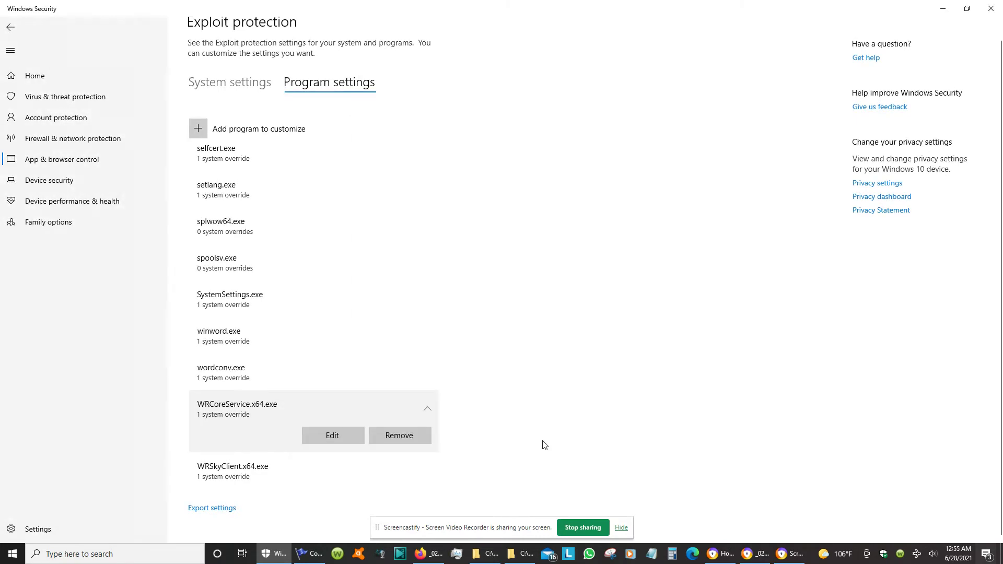
click(428, 437)
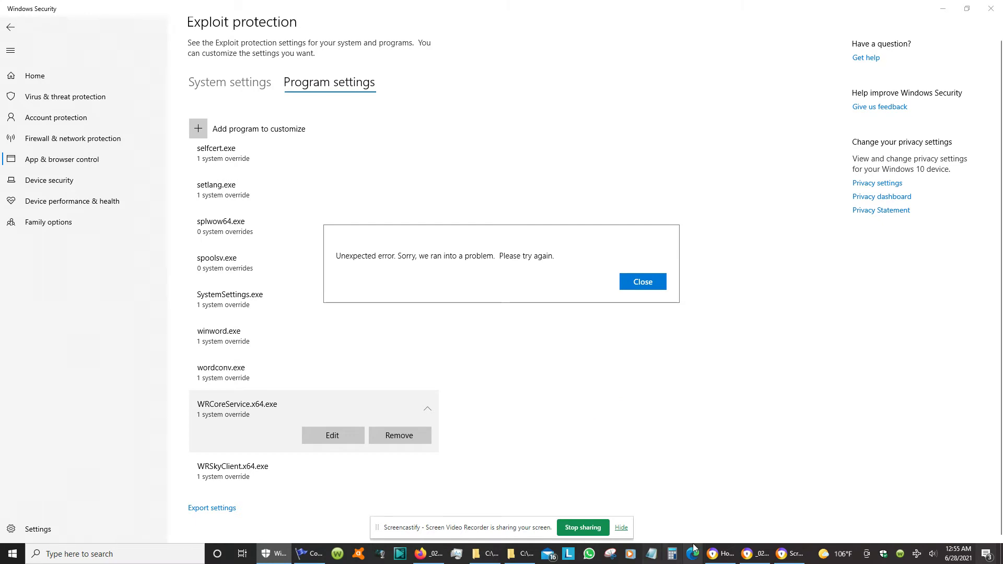
- Switch to the browser and search the web in a new tab for wrcoreservice.x64.exe
click(721, 554)
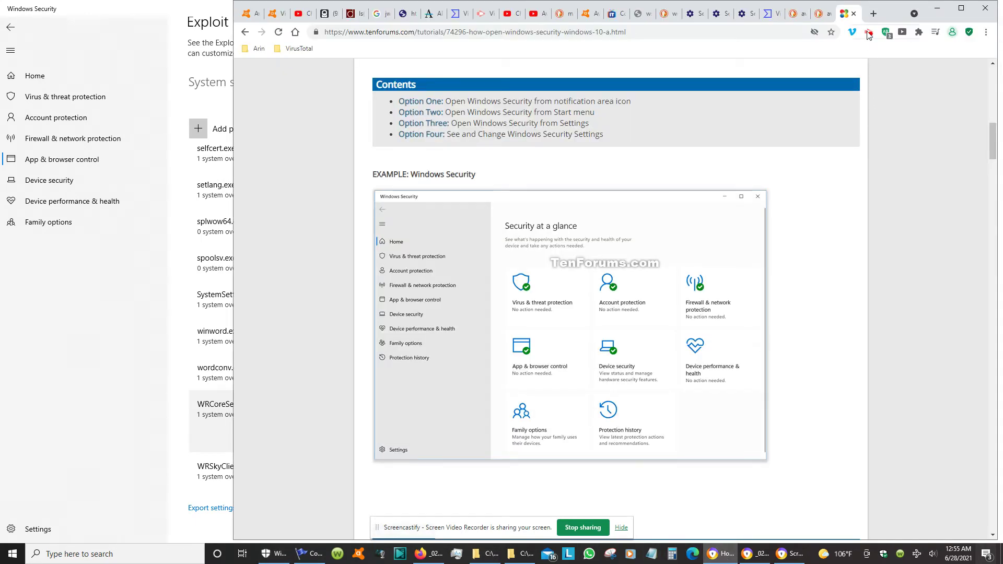
click(874, 13)
text(W)
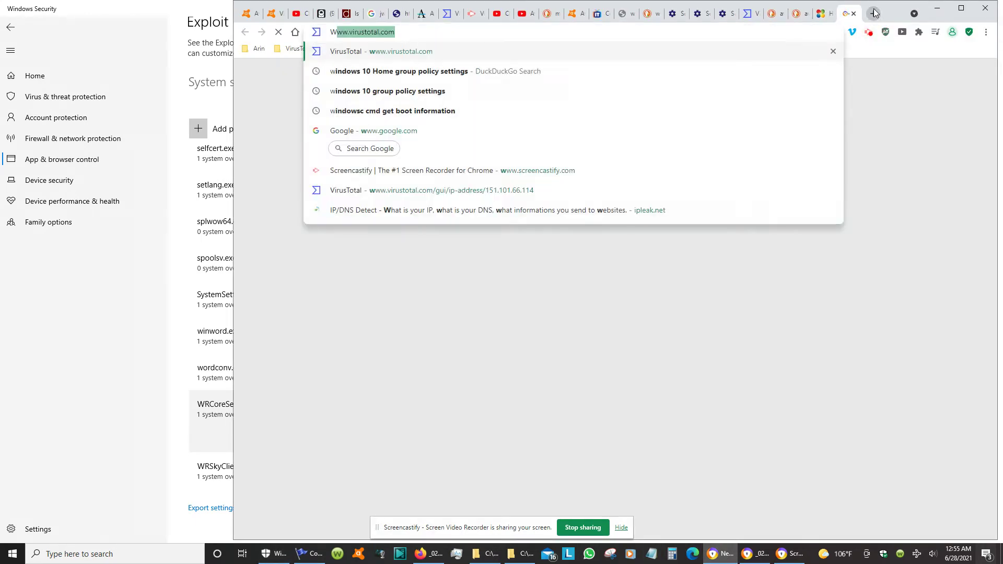
text(RCoreSer)
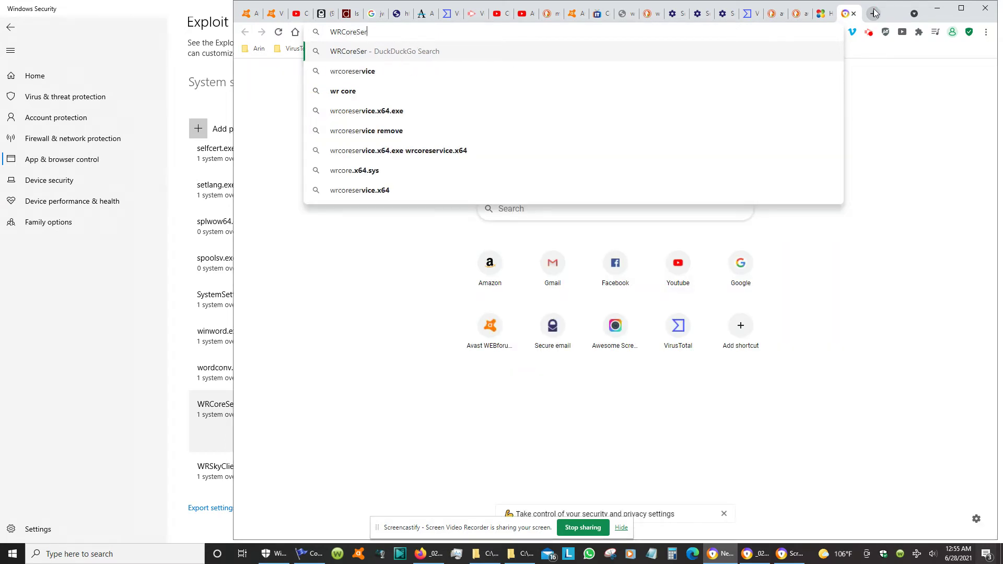
text(vice)
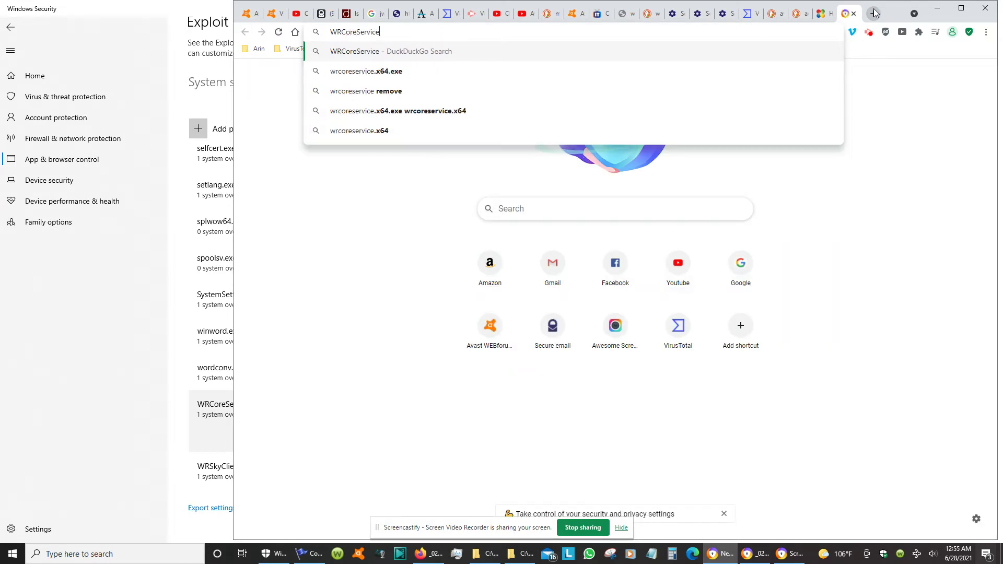
key(Down)
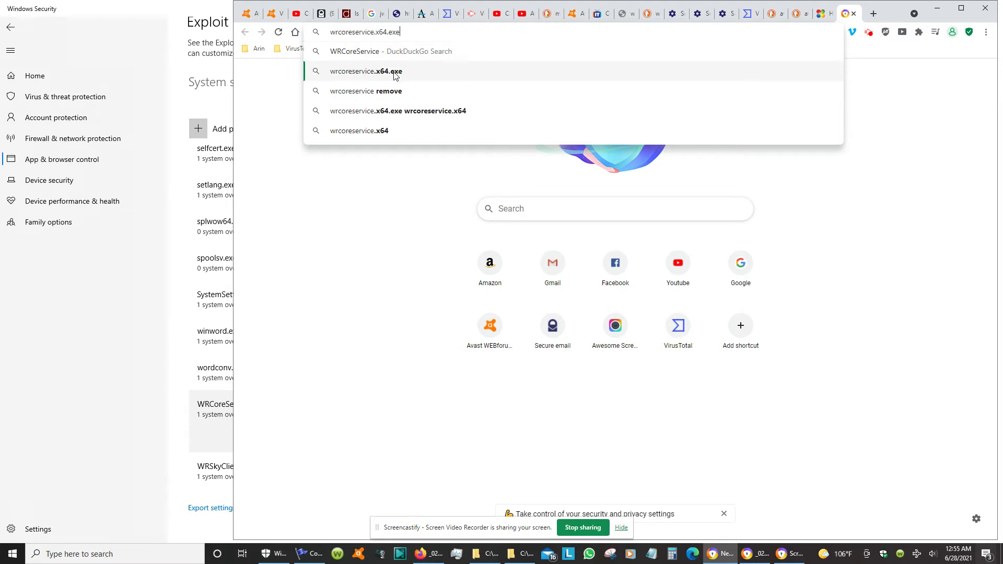
key(Return)
- Return to Windows Security, dismiss the error dialog and reopen the program settings of WRCoreService.x64.exe
click(133, 295)
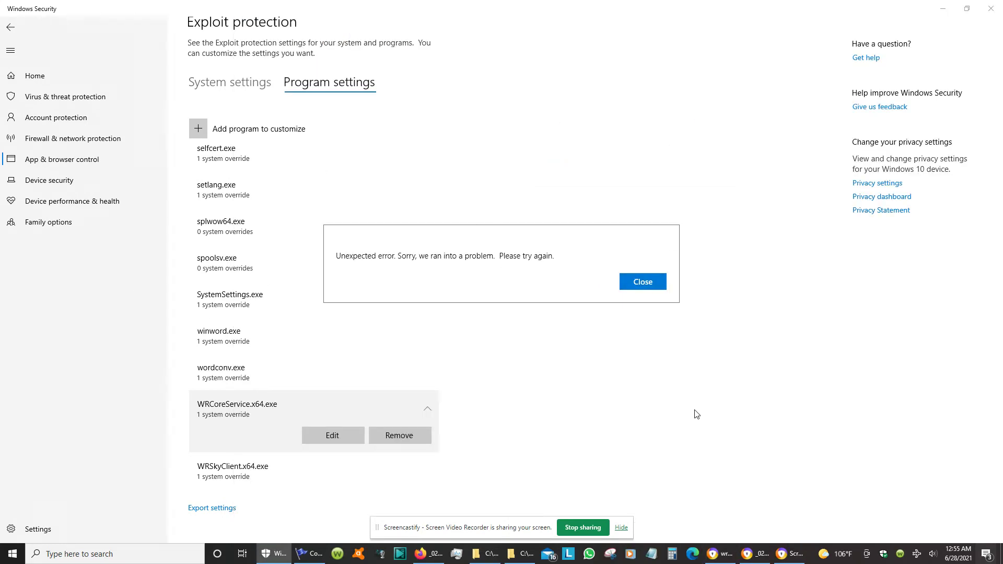
click(643, 282)
click(325, 430)
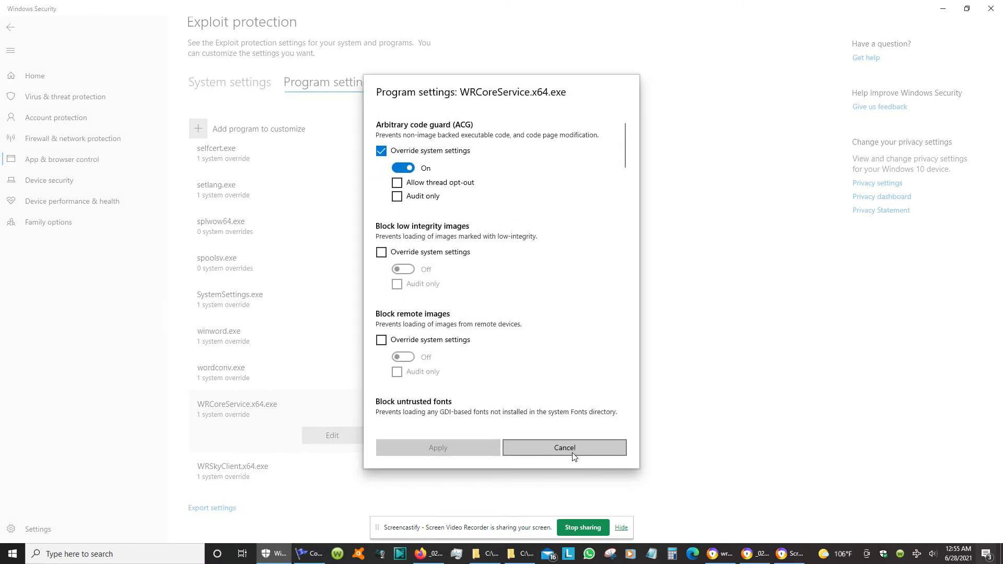
- Switch to the browser, search for "override system settings wrcoreservice.x64.exe" and look through the results
click(719, 555)
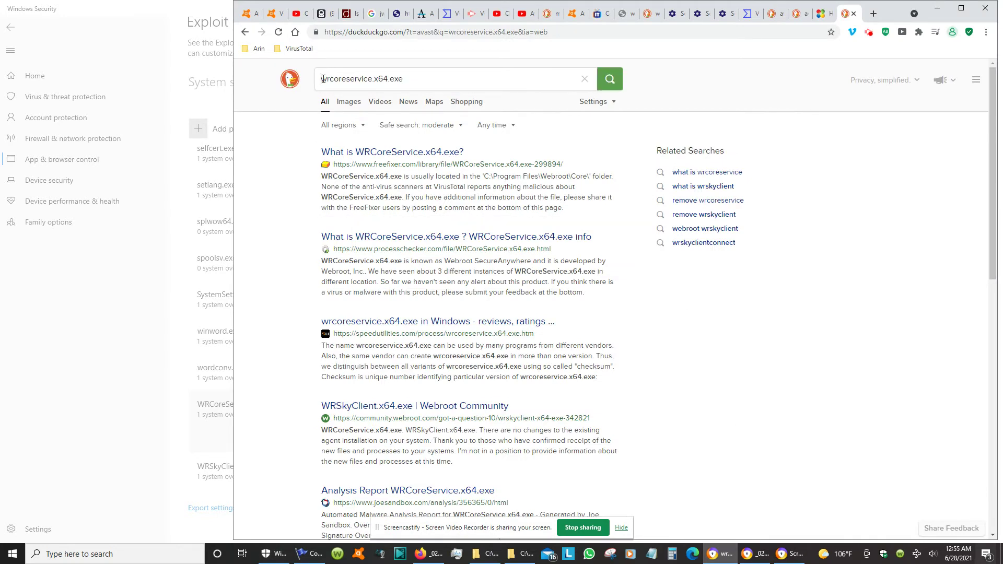
click(322, 78)
text(override s)
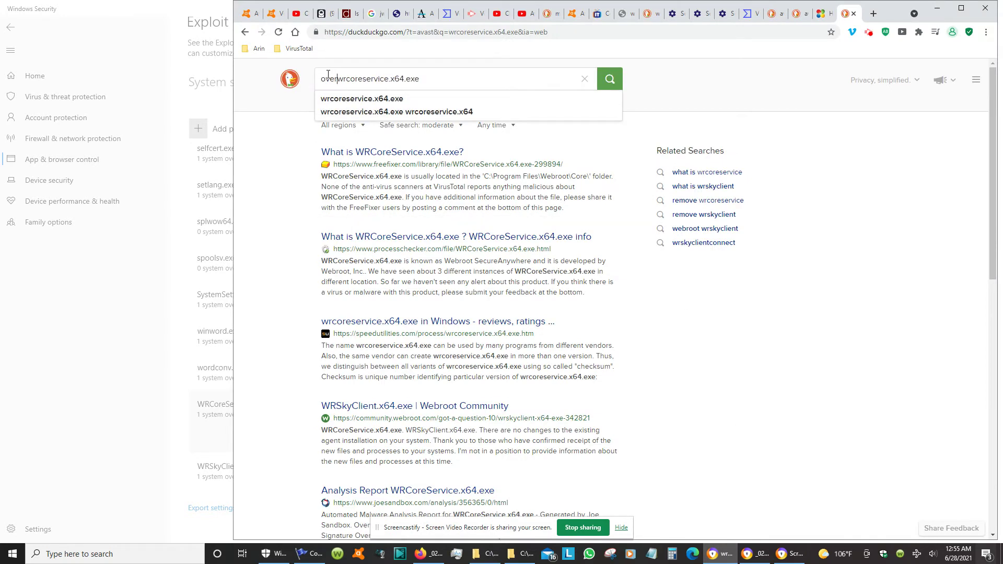
text(ystem settings)
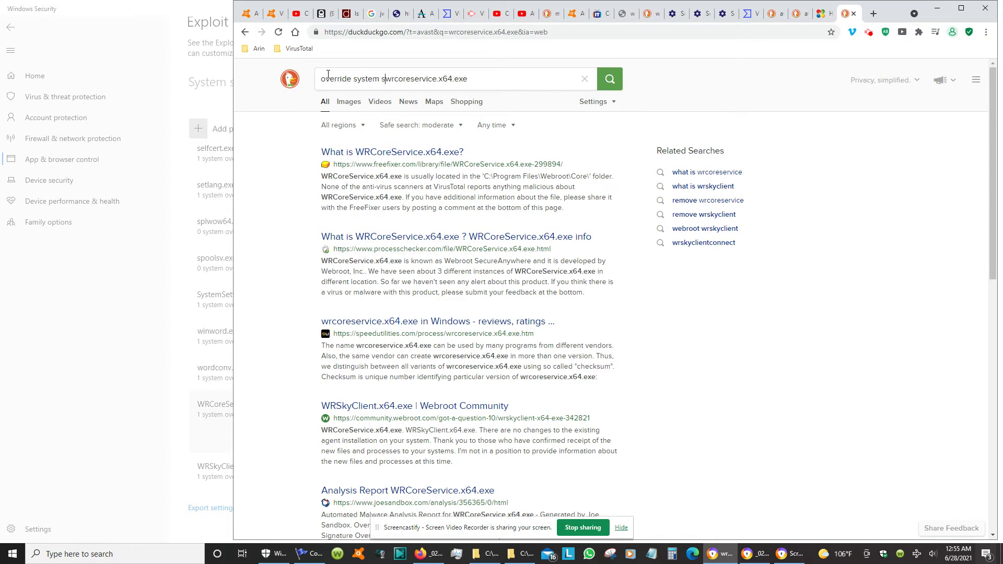
key(Return)
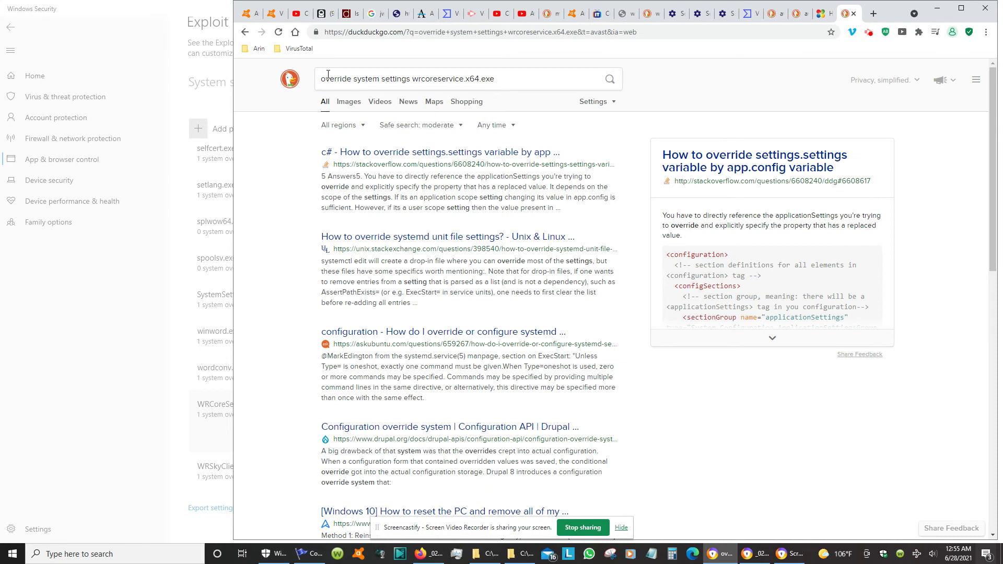
click(329, 74)
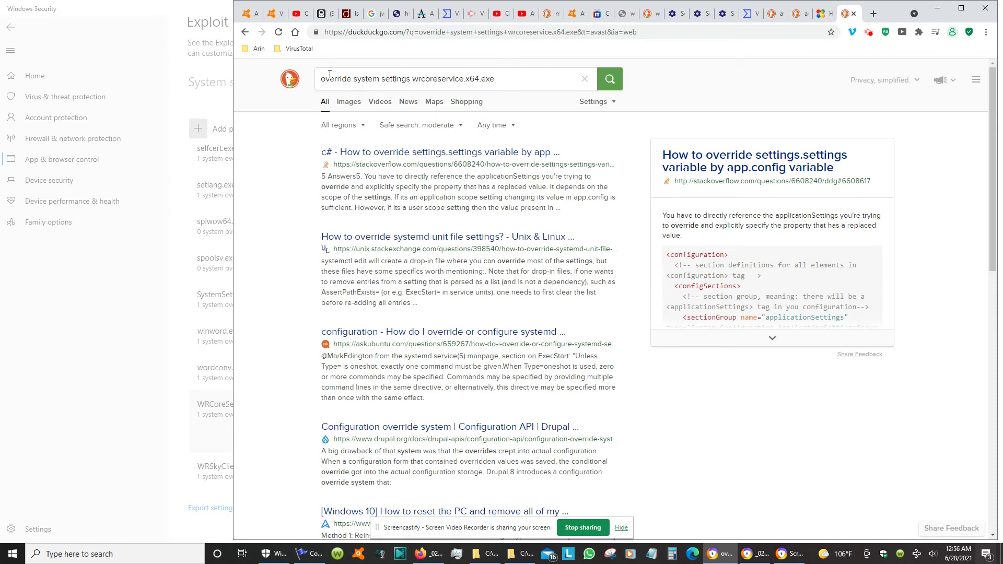
scroll(626, 408, down, 3)
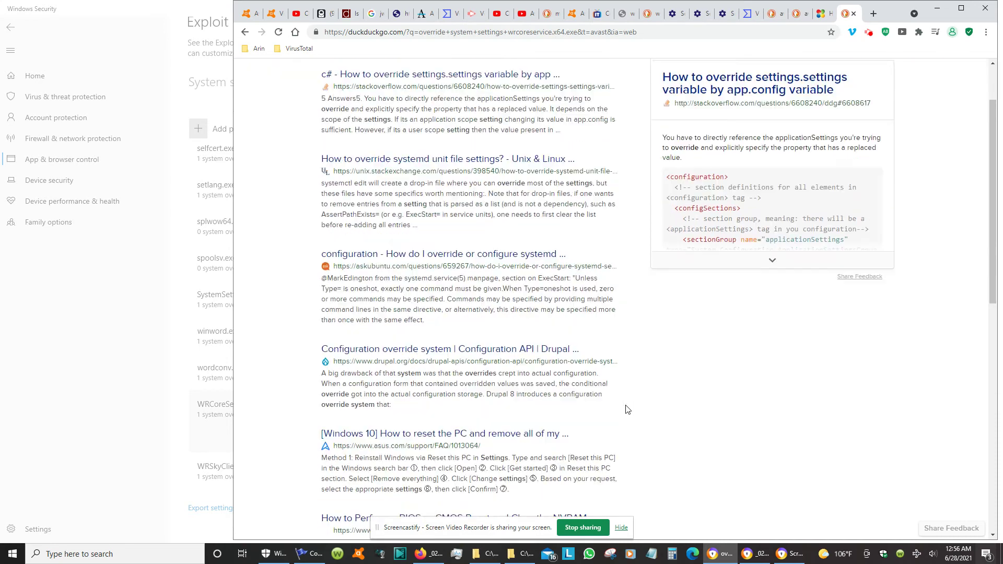
scroll(627, 410, down, 3)
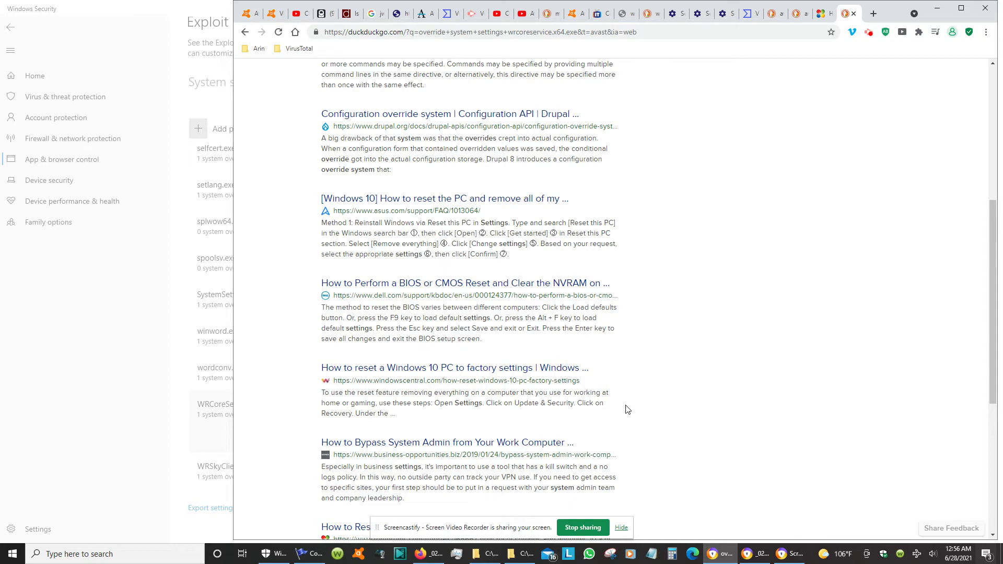
scroll(627, 409, down, 2)
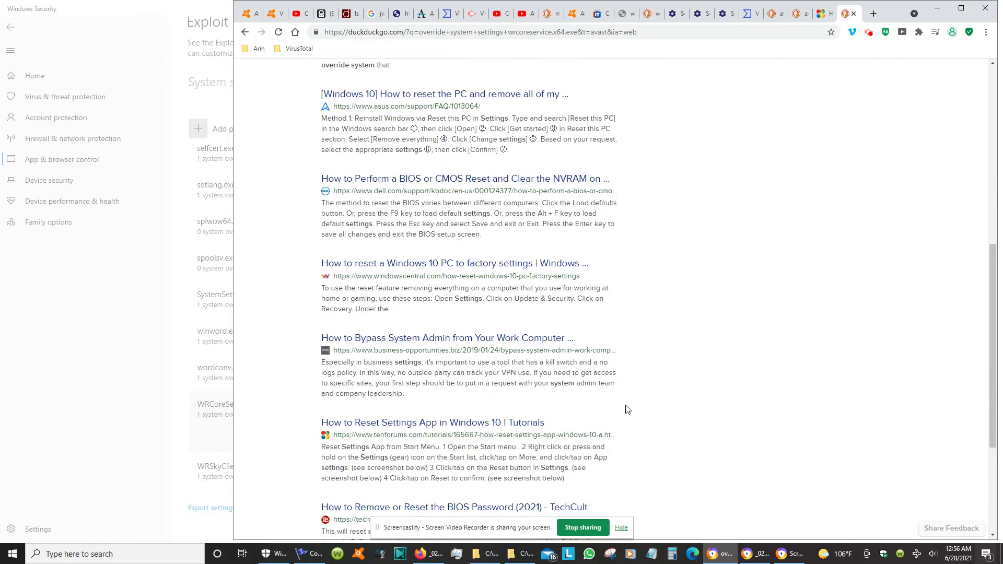
scroll(684, 419, down, 3)
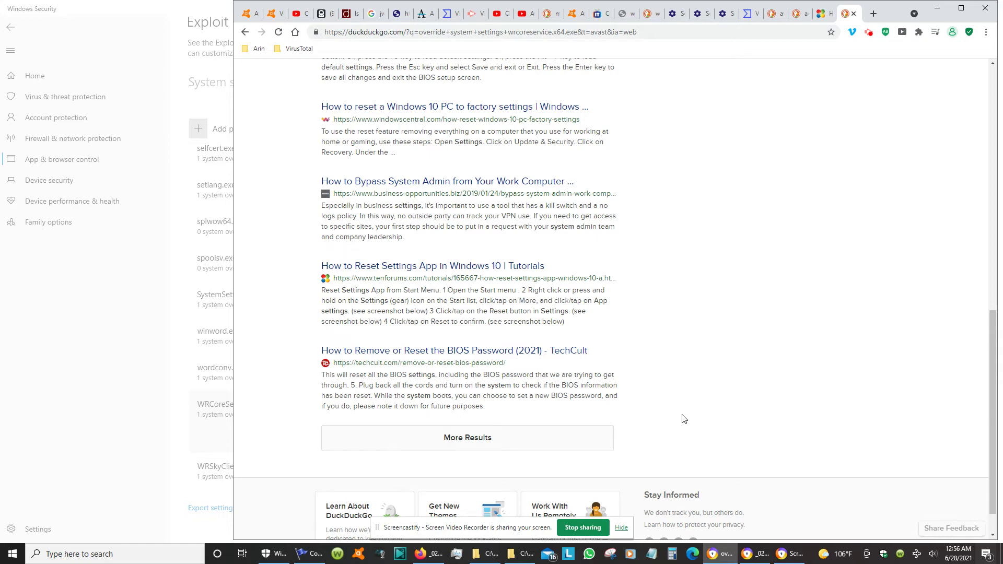
scroll(685, 418, up, 10)
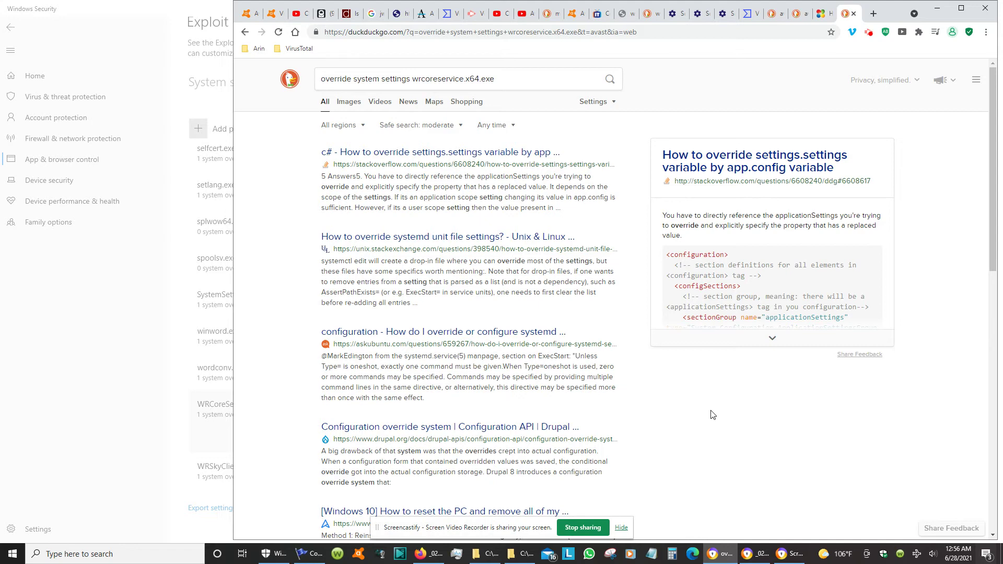
- Back in Windows Security, cancel the WRCoreService.x64.exe settings, then review the overrides of WRSkyClient.x64.exe and close them without changes
click(165, 456)
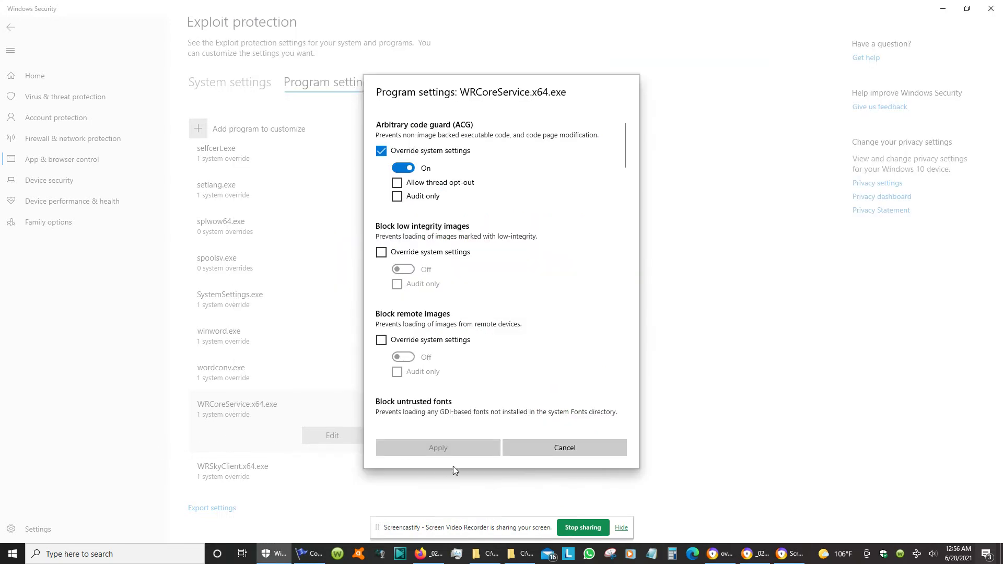
click(541, 450)
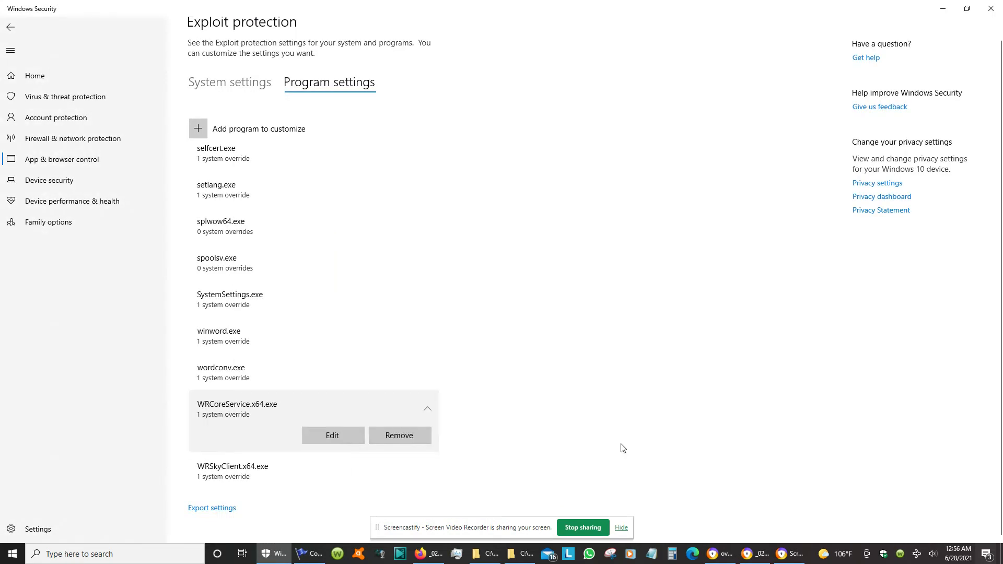
click(312, 471)
click(338, 469)
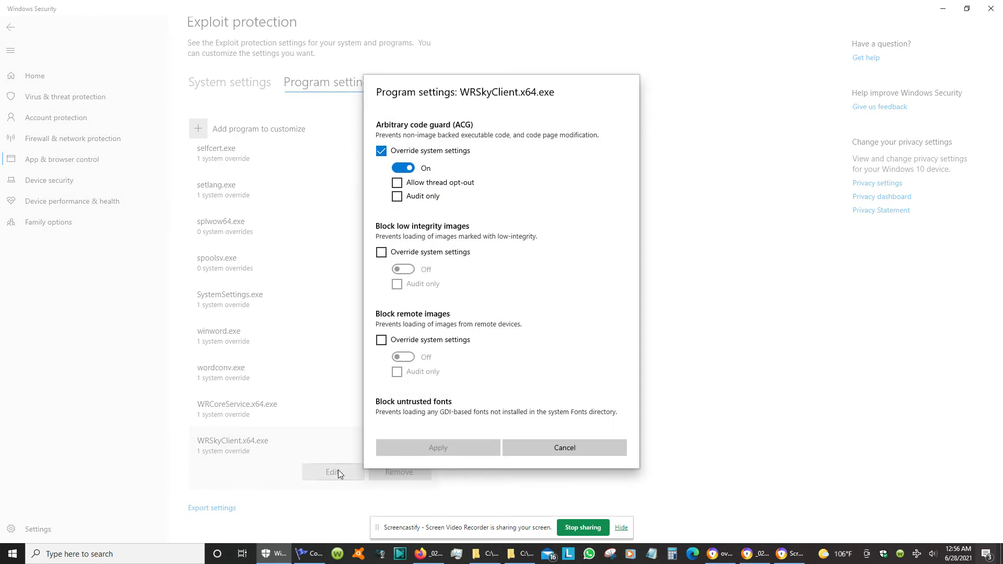
click(532, 447)
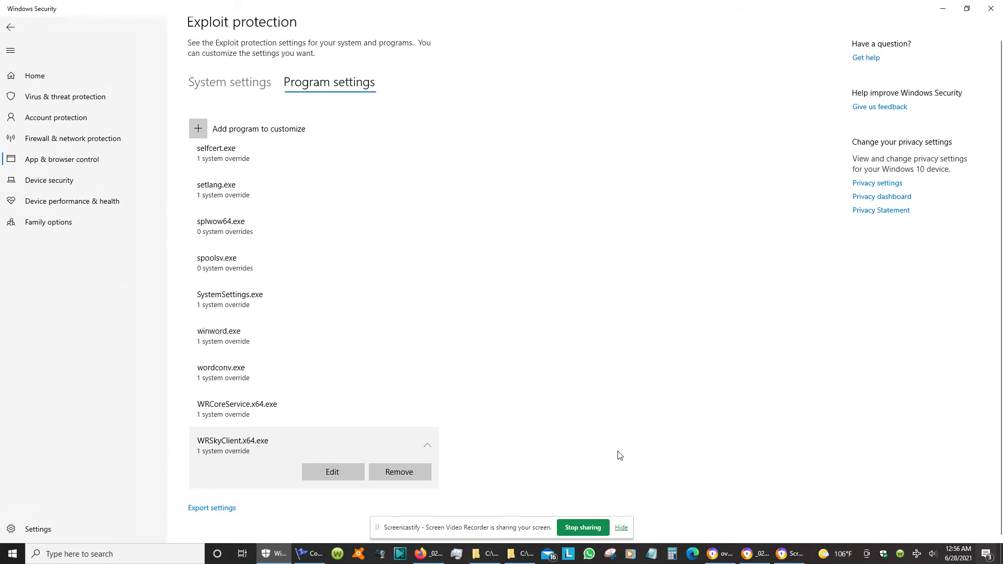
- Start exporting the exploit protection settings and choose the personal PC's folder inside Annomalies - Internet as the save location
scroll(618, 455, up, 1)
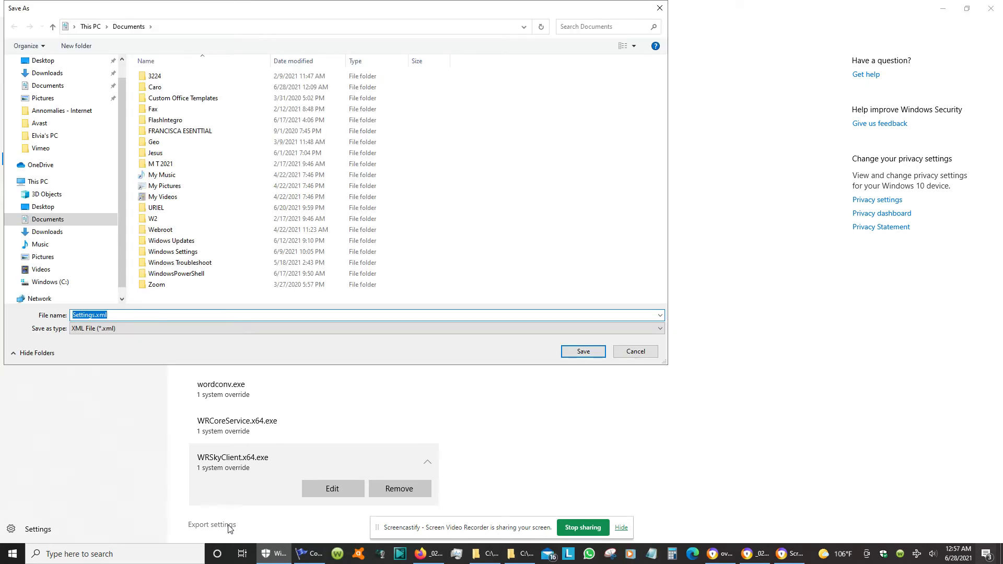
click(175, 89)
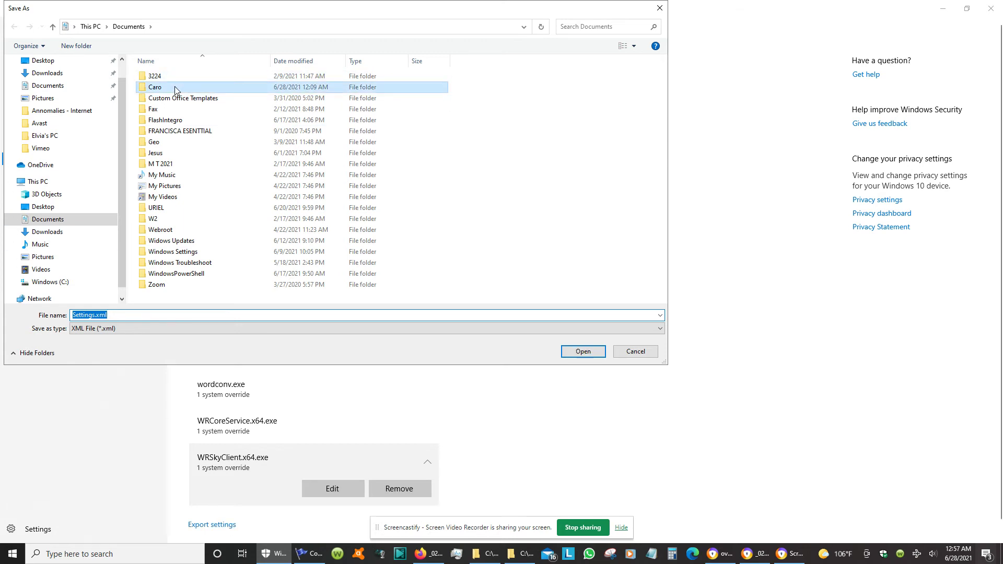
double_click(176, 87)
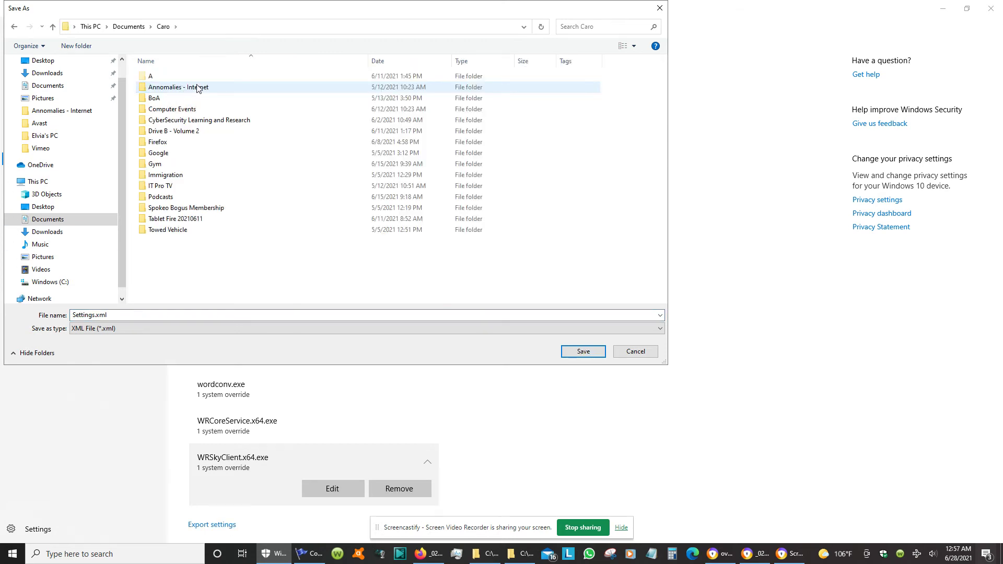
double_click(197, 87)
click(190, 107)
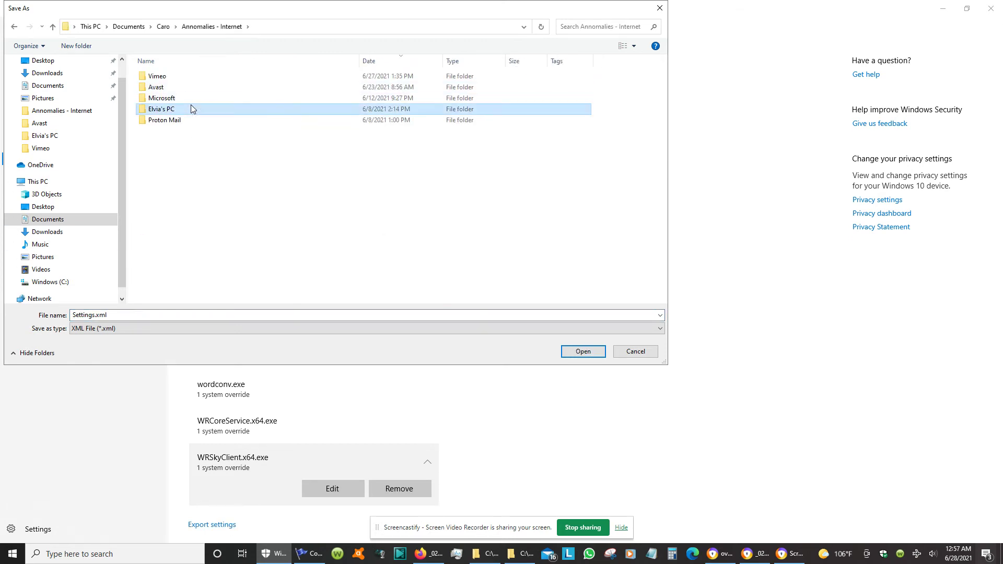
double_click(191, 107)
click(195, 314)
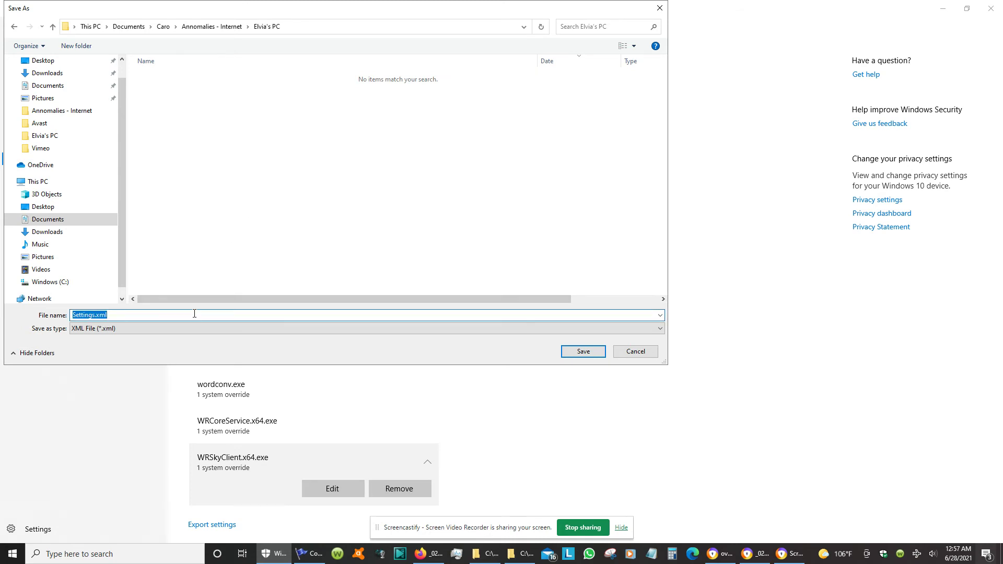
drag(250, 13, 532, 158)
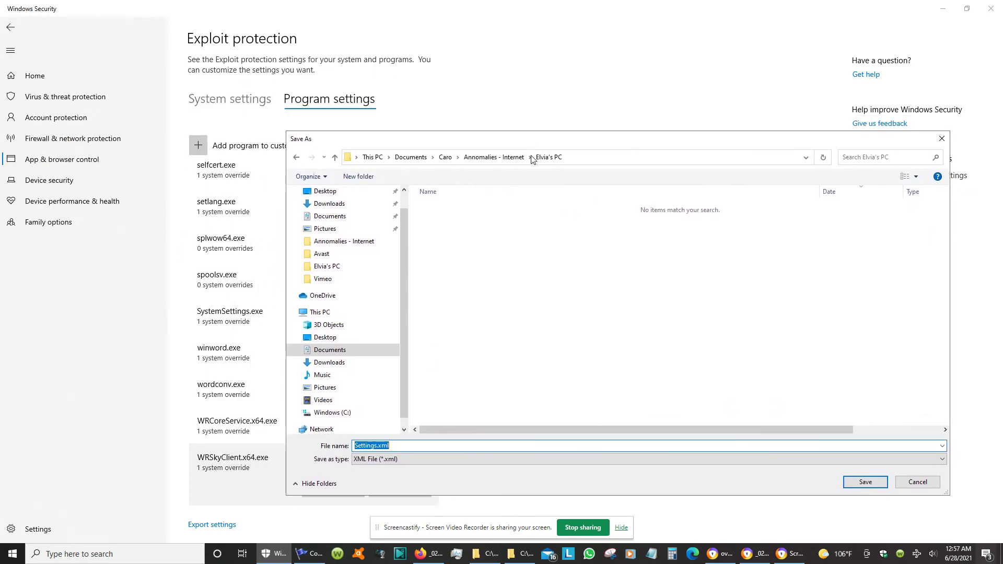
- Name the export file "Exploit Protection - Settings Customized and Unable to Reset - 20210628.xml" and save it
click(385, 447)
key(Home)
text(Exploit Protec)
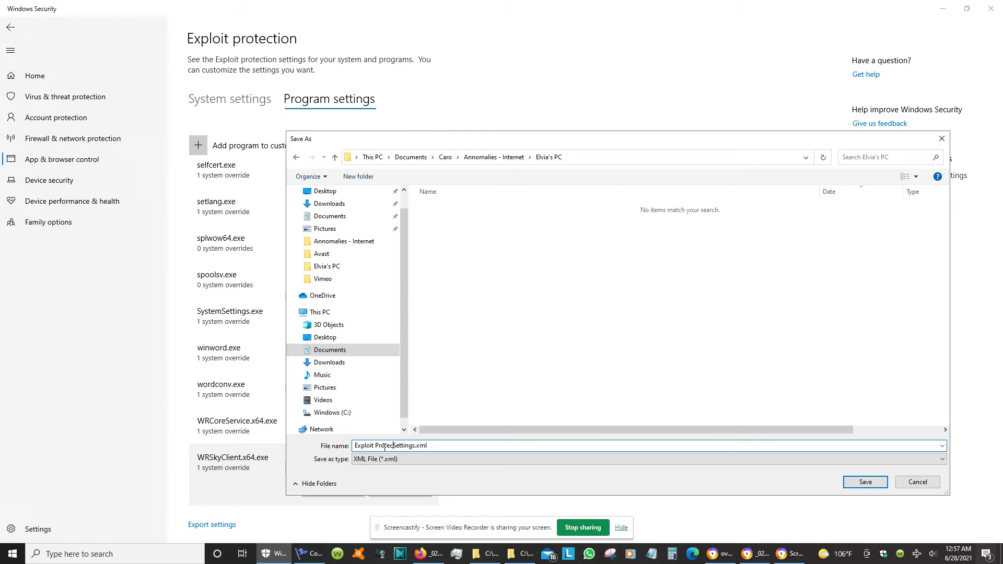
text(tion - Settings Customi)
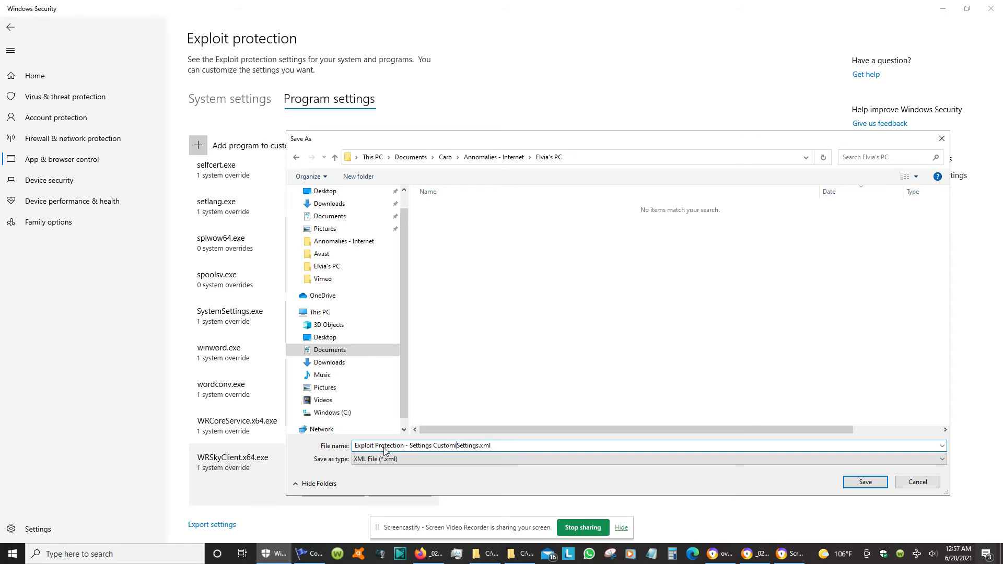
text(zed and Unable to )
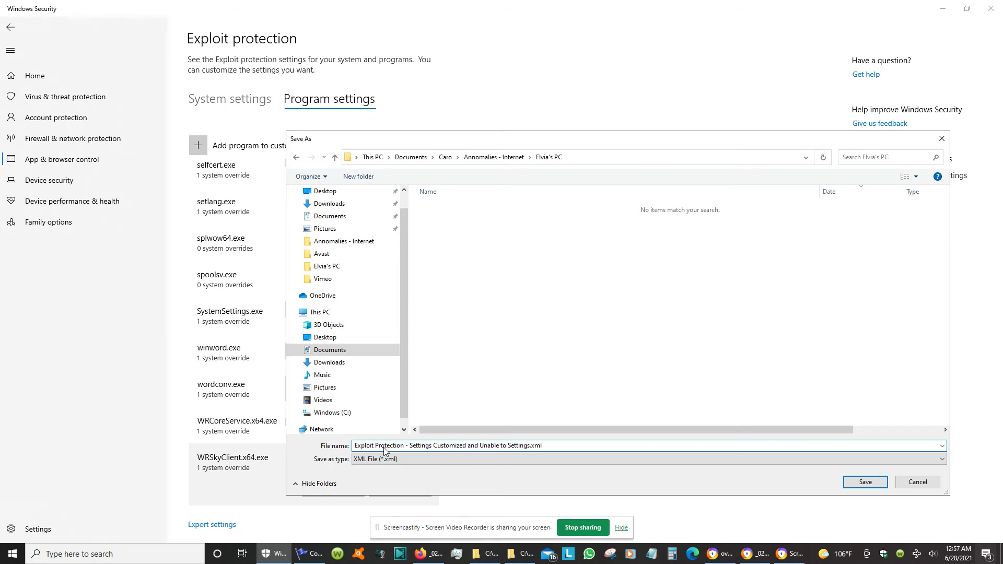
text(Reset -)
key(Delete)
key(Delete)
key(Delete)
key(Delete)
key(Delete)
key(Delete)
key(Delete)
key(Delete)
text(20210628)
key(ctrl+a)
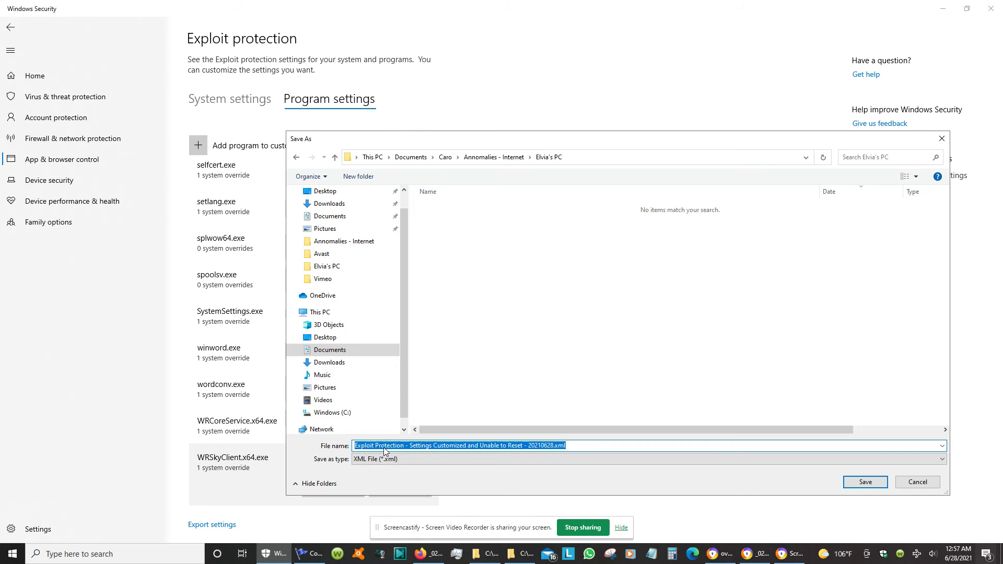
click(865, 483)
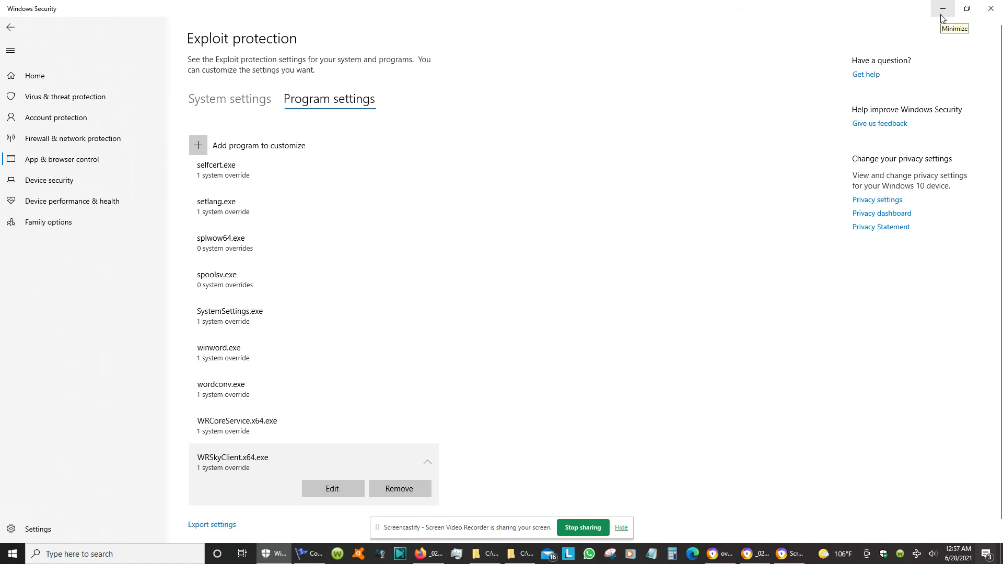
- Check the system-level exploit protection settings, then close Windows Security
click(214, 100)
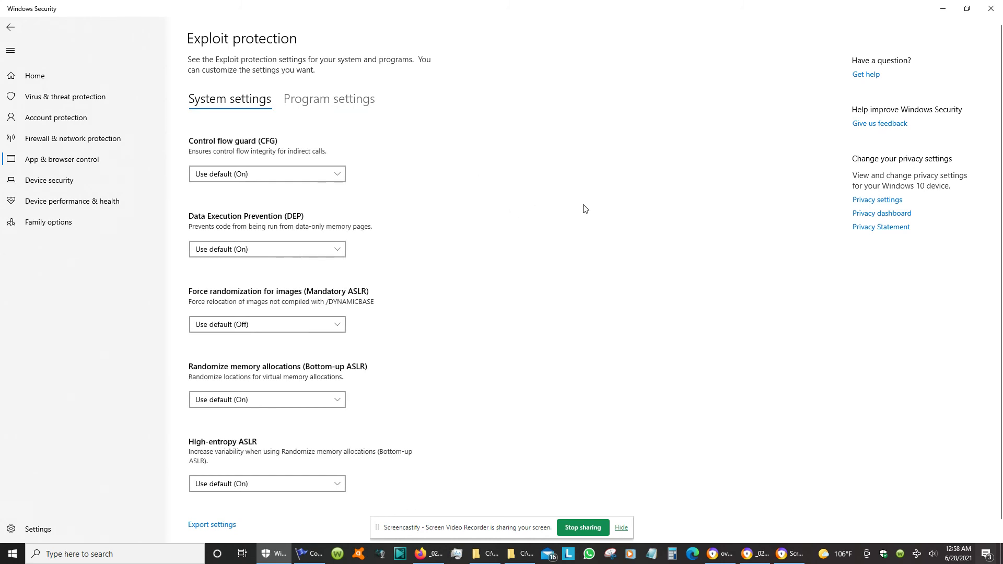
click(993, 11)
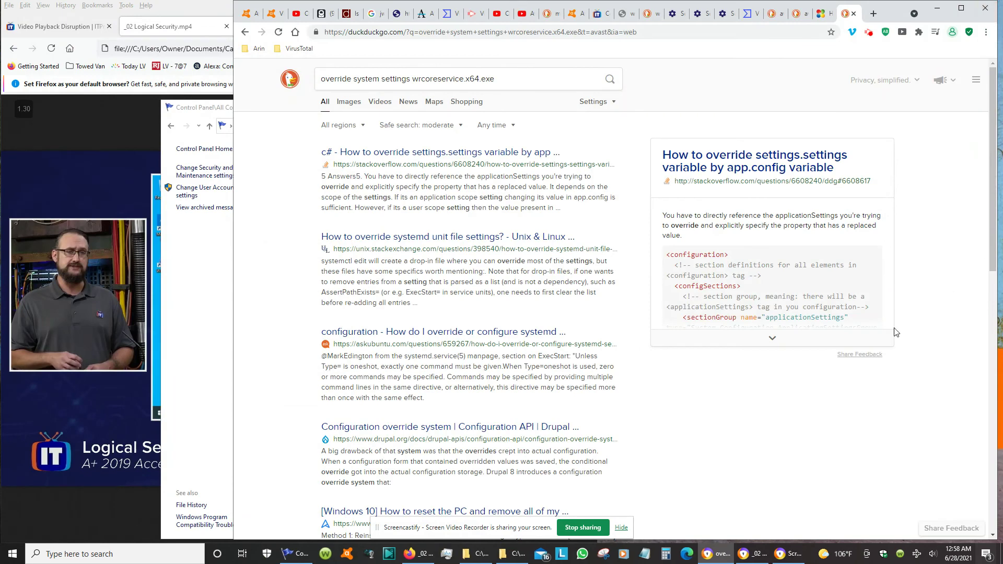
- In the browser, move the screen-sharing bar off the search results and open My Drive on Google Drive in a new tab
drag(498, 530, 185, 520)
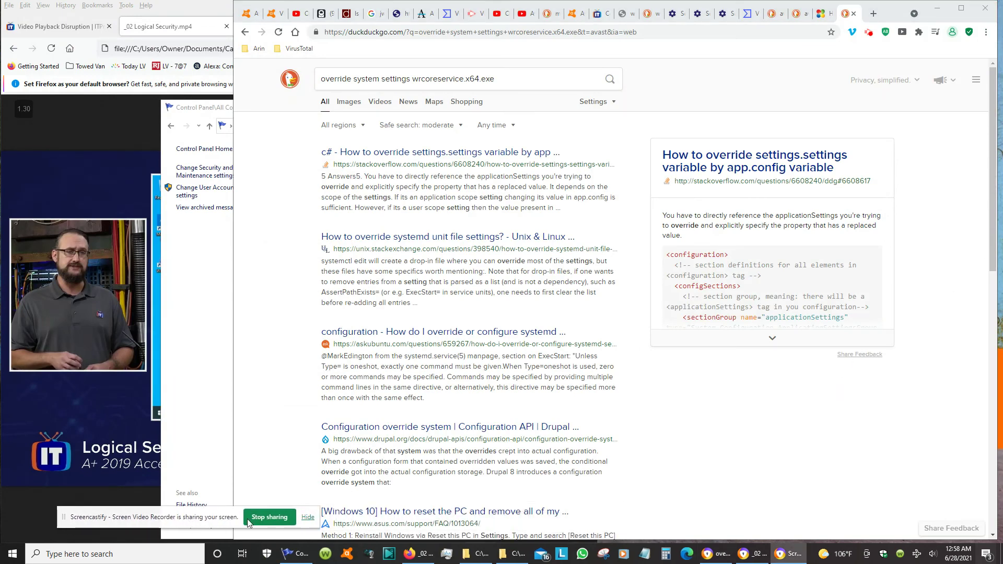
click(873, 15)
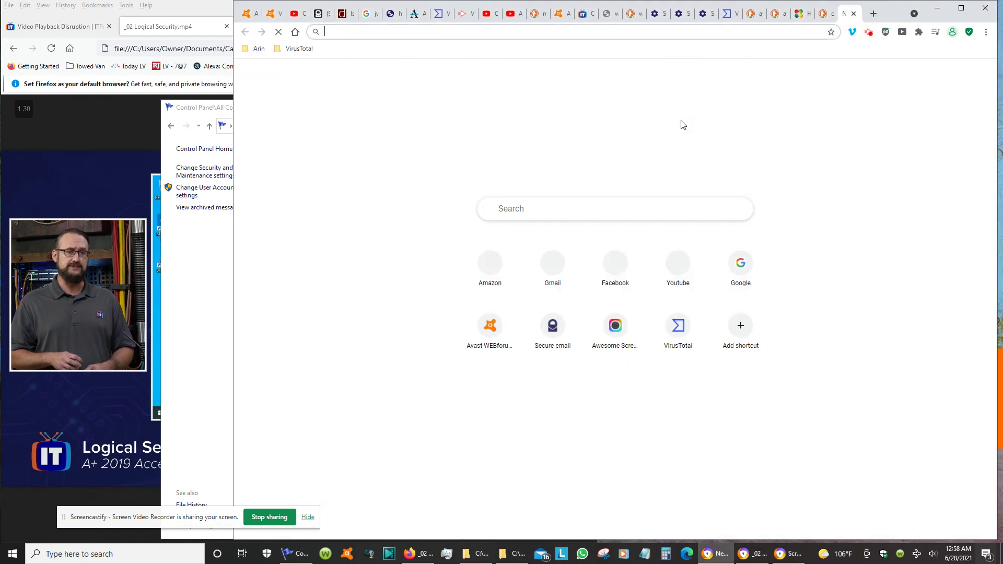
text(goog)
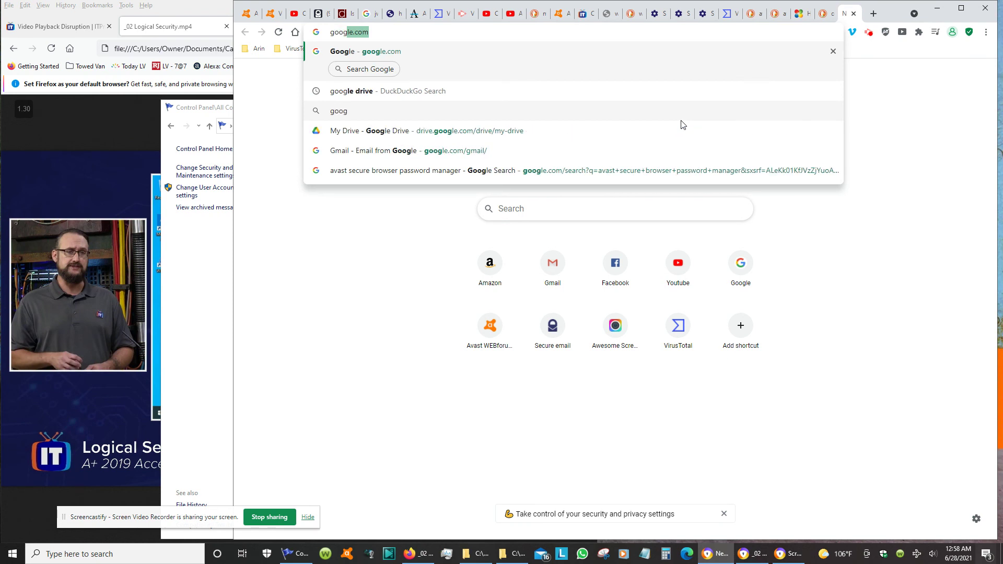
text(le drive)
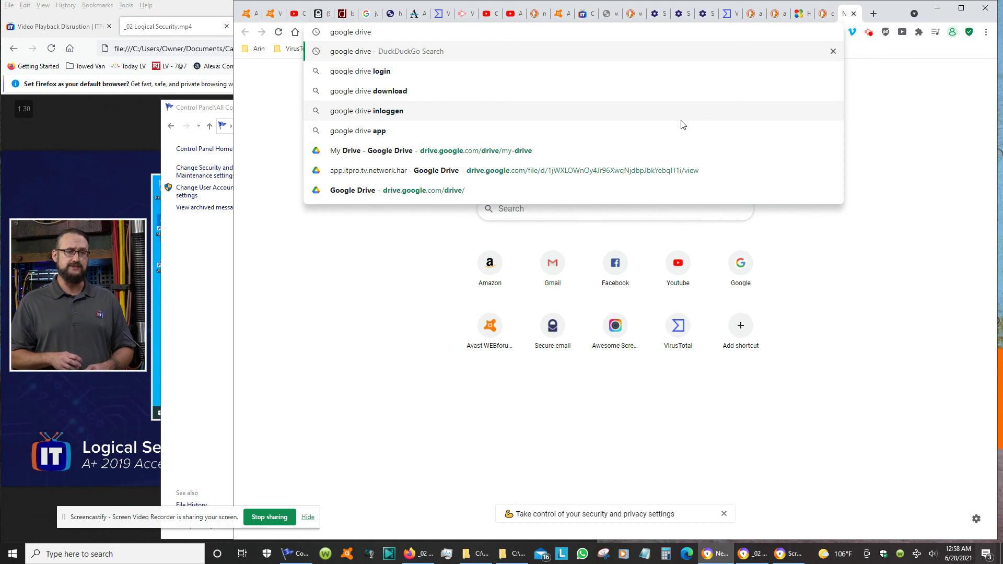
click(506, 152)
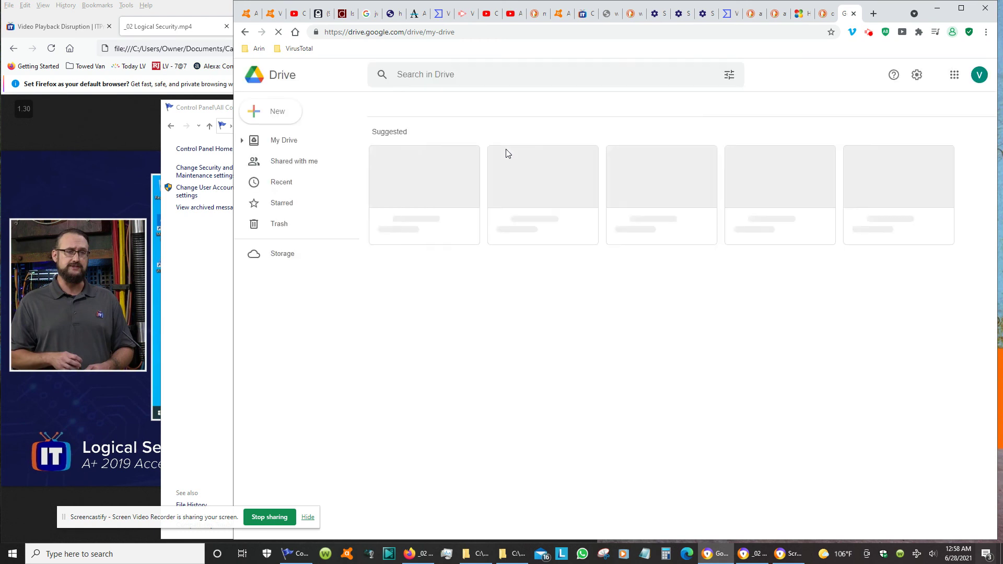
- Upload "Exploit Protection - Settings Customized and Unable to Reset - 20210628.xml" to My Drive from the personal PC's folder inside Annomalies - Internet
click(278, 116)
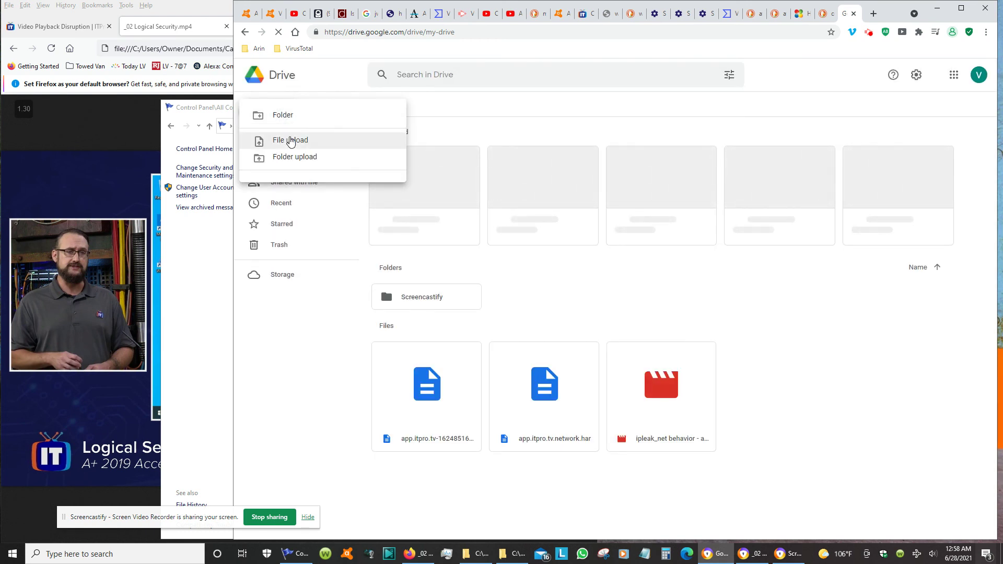
click(410, 125)
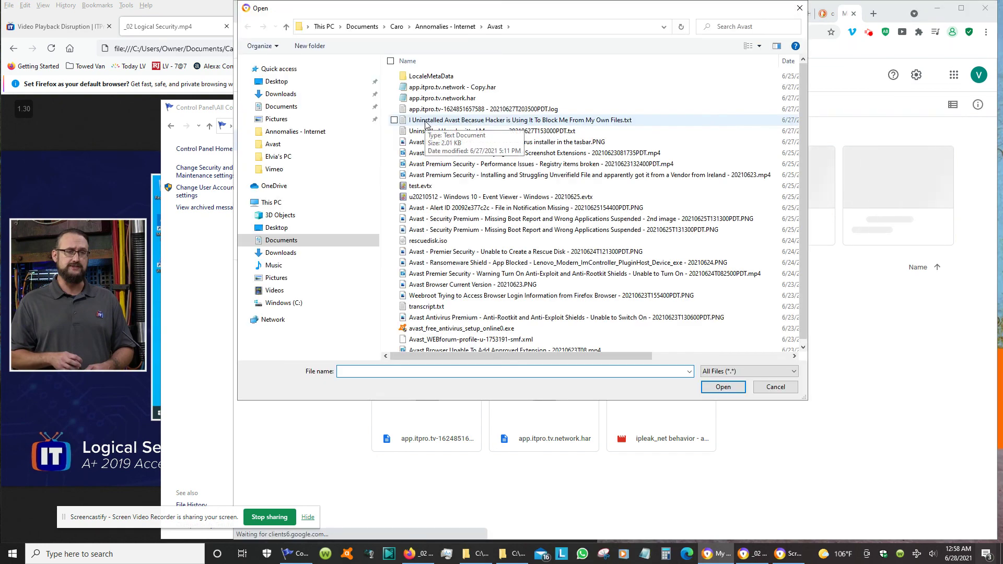
click(465, 30)
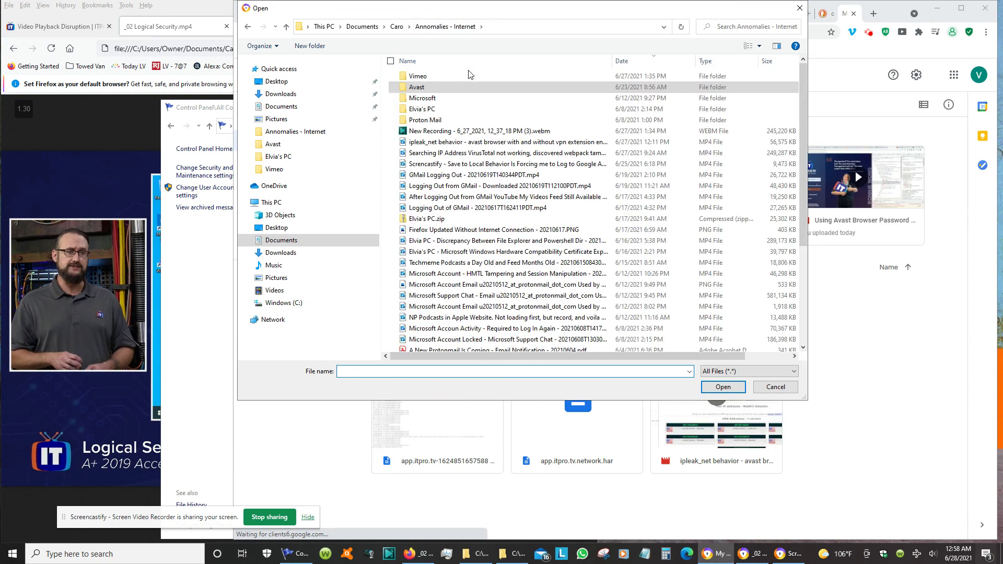
double_click(431, 108)
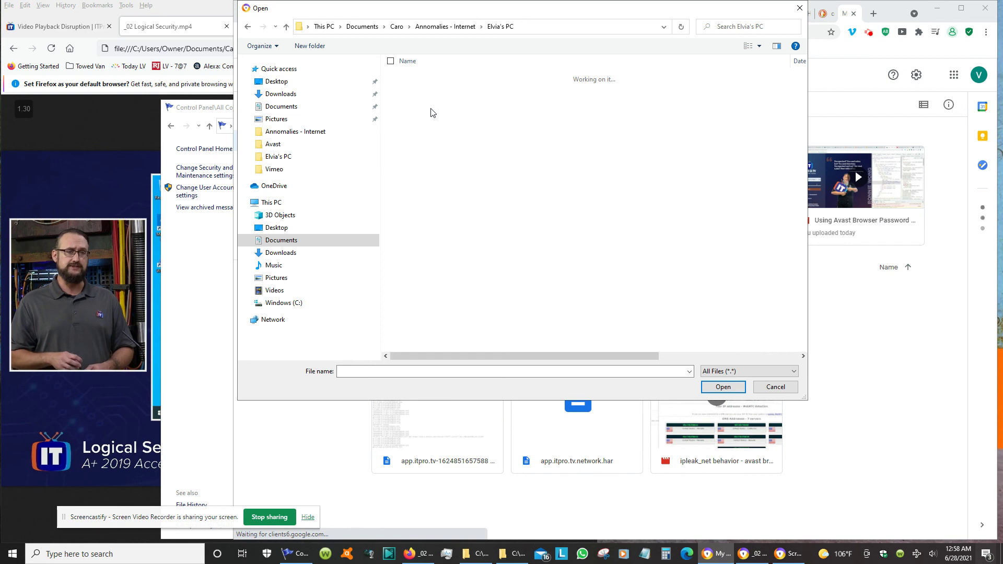
click(435, 76)
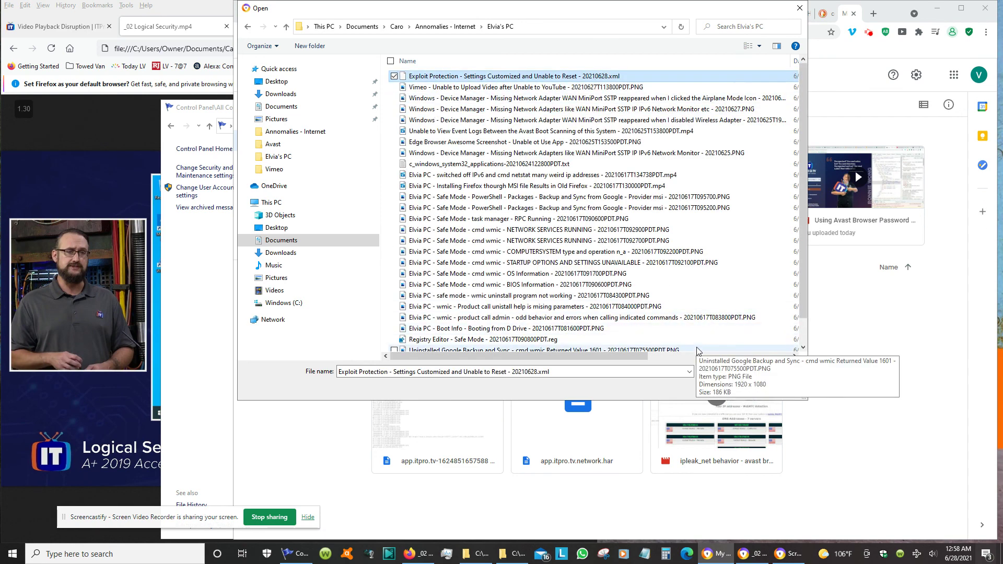
click(724, 387)
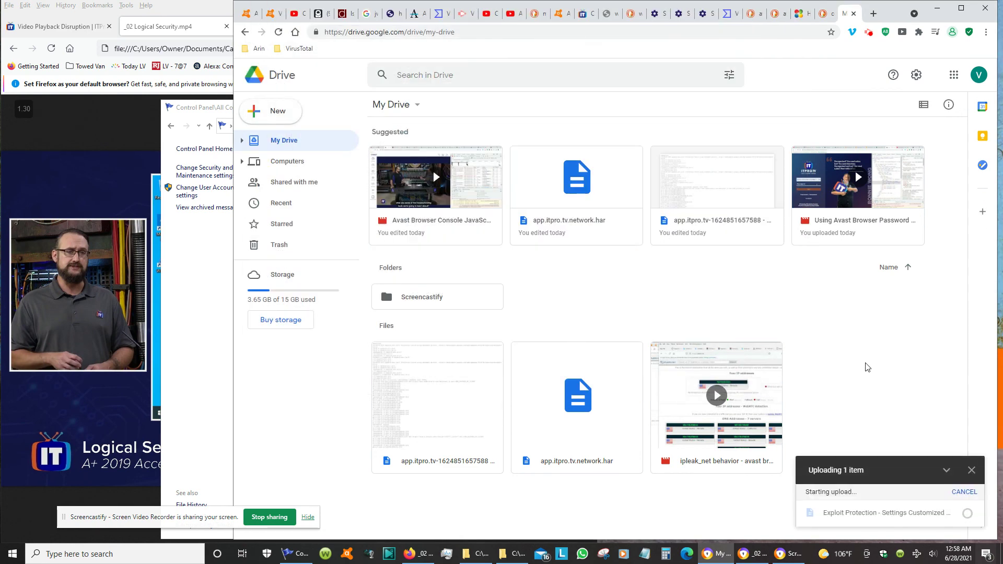